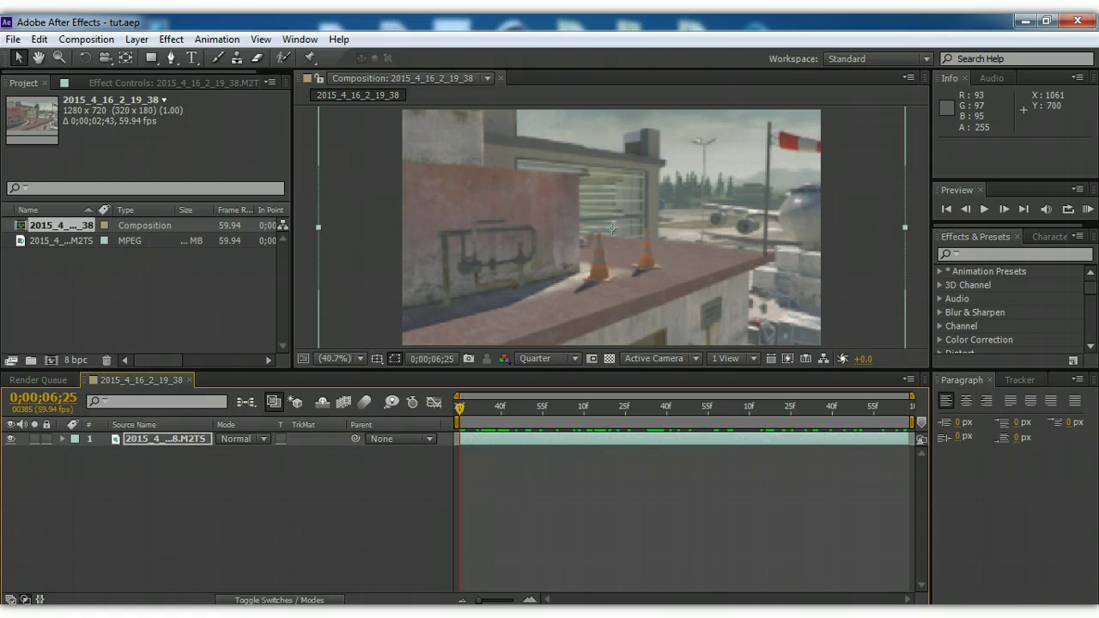
Start the 3D Camera Tracker on the game footage layer with Track Camera.
{"action": "left_click", "coordinate": [898, 517]}
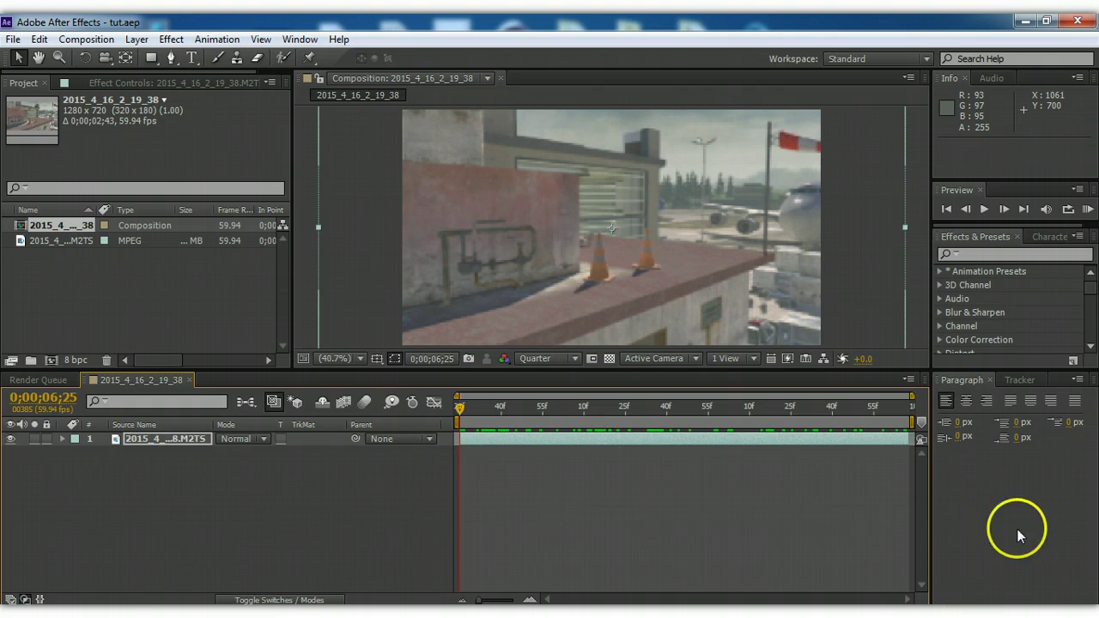
{"action": "left_click", "coordinate": [1096, 502]}
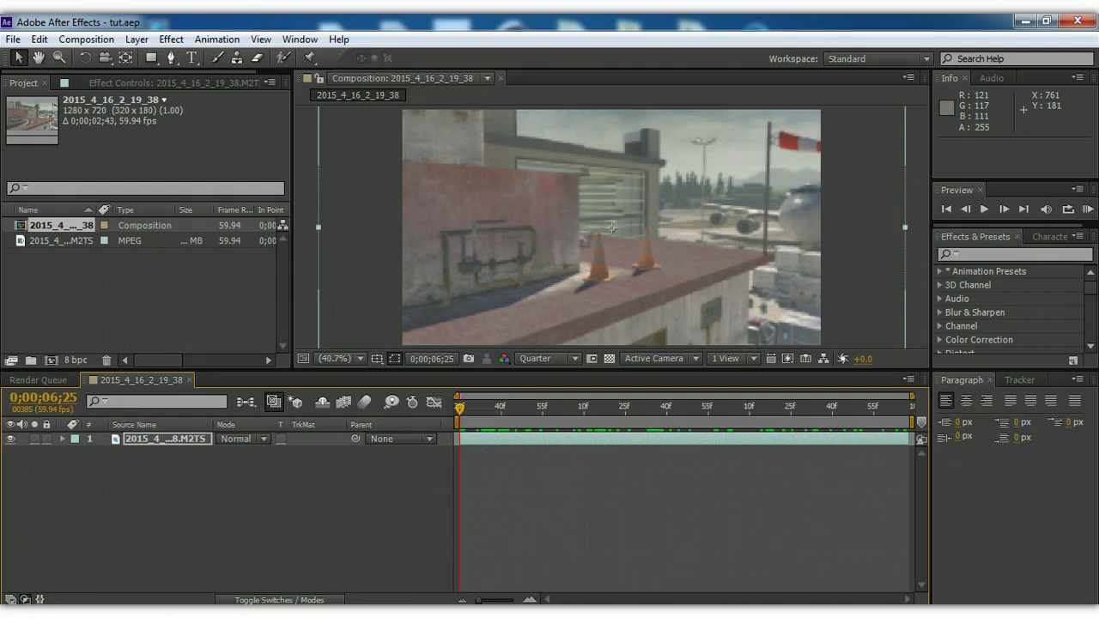
{"action": "left_click", "coordinate": [482, 438]}
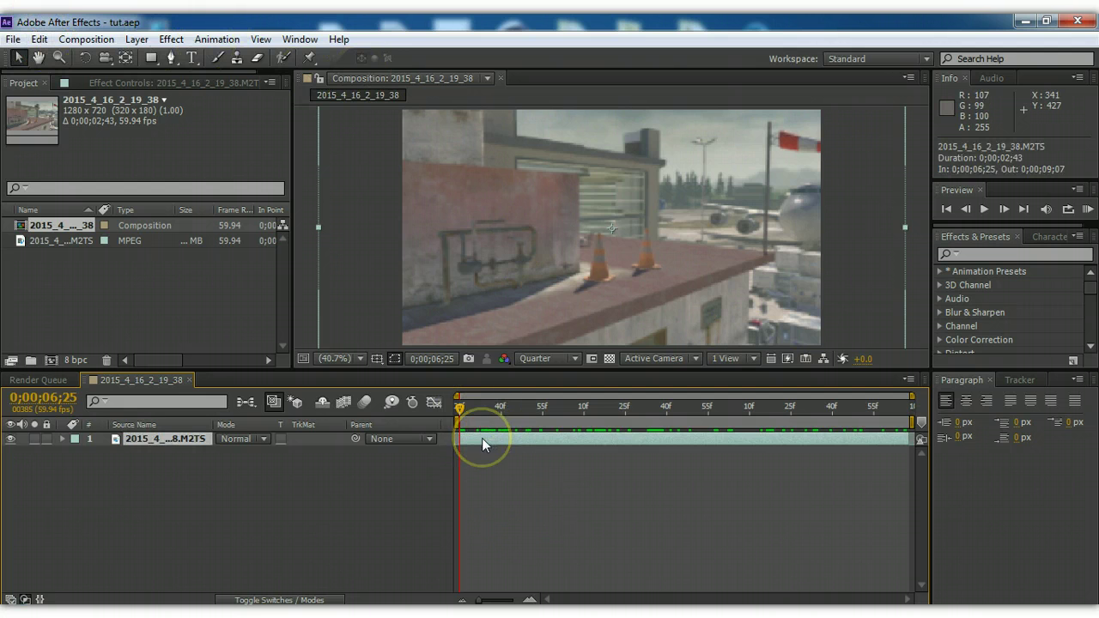
{"action": "right_click", "coordinate": [482, 438]}
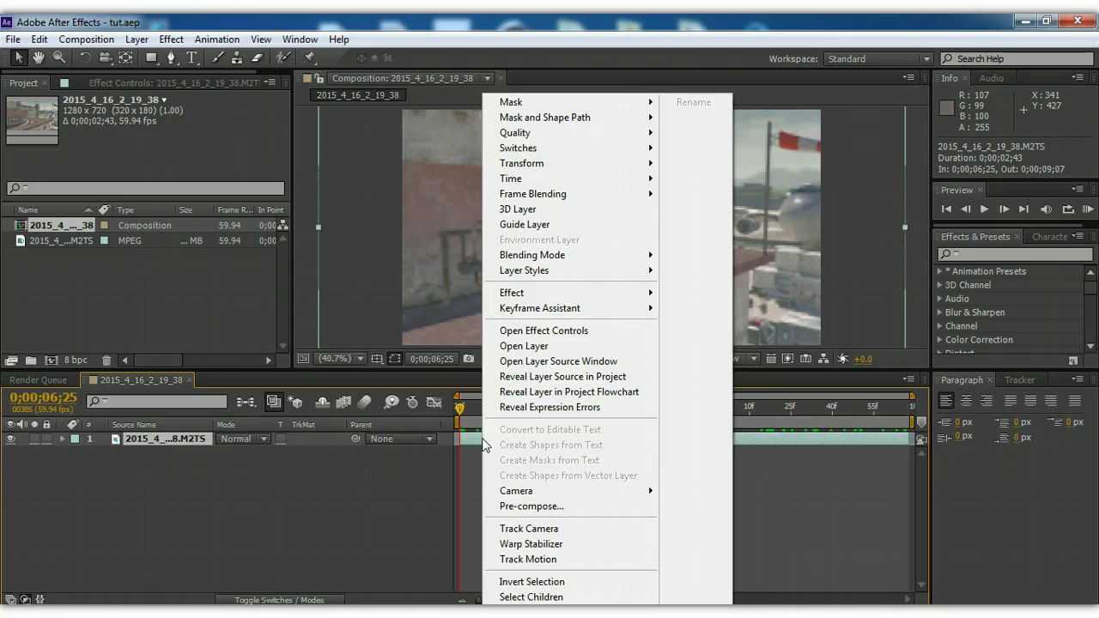
{"action": "left_click", "coordinate": [562, 528]}
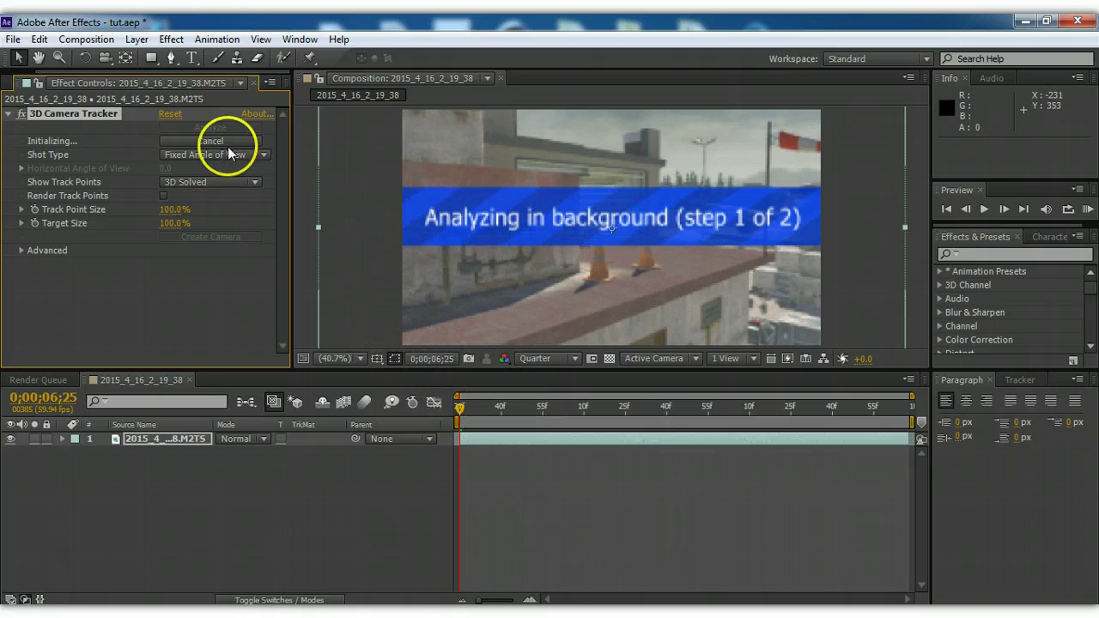
Enable Detailed Analysis in the tracker's Advanced settings and keep the Fixed Angle of View shot type.
{"action": "left_click", "coordinate": [21, 250]}
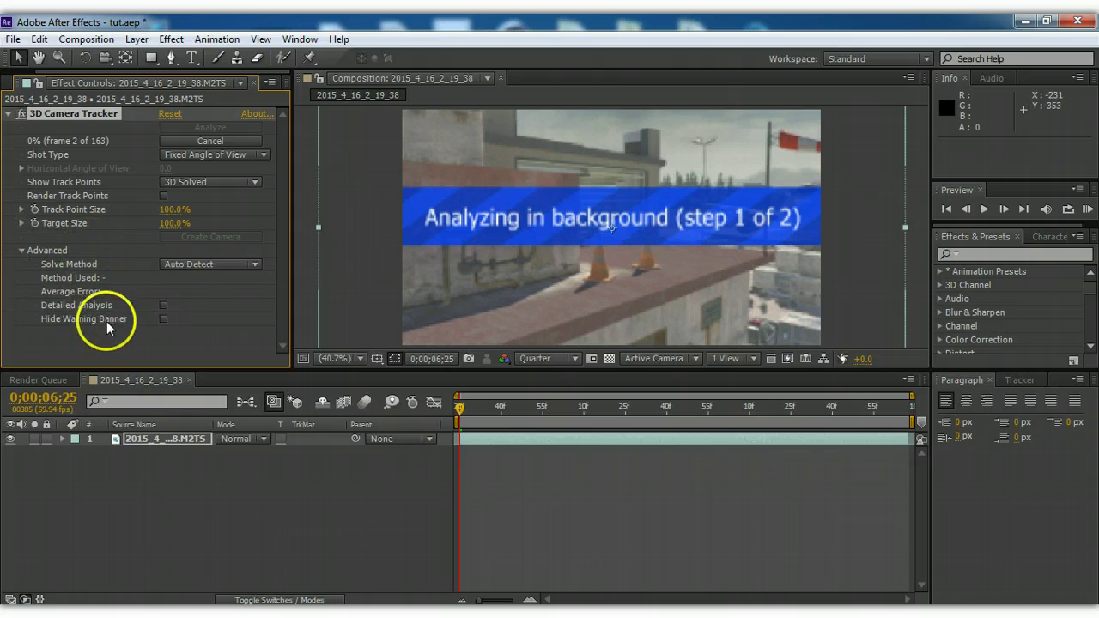
{"action": "left_click", "coordinate": [163, 305]}
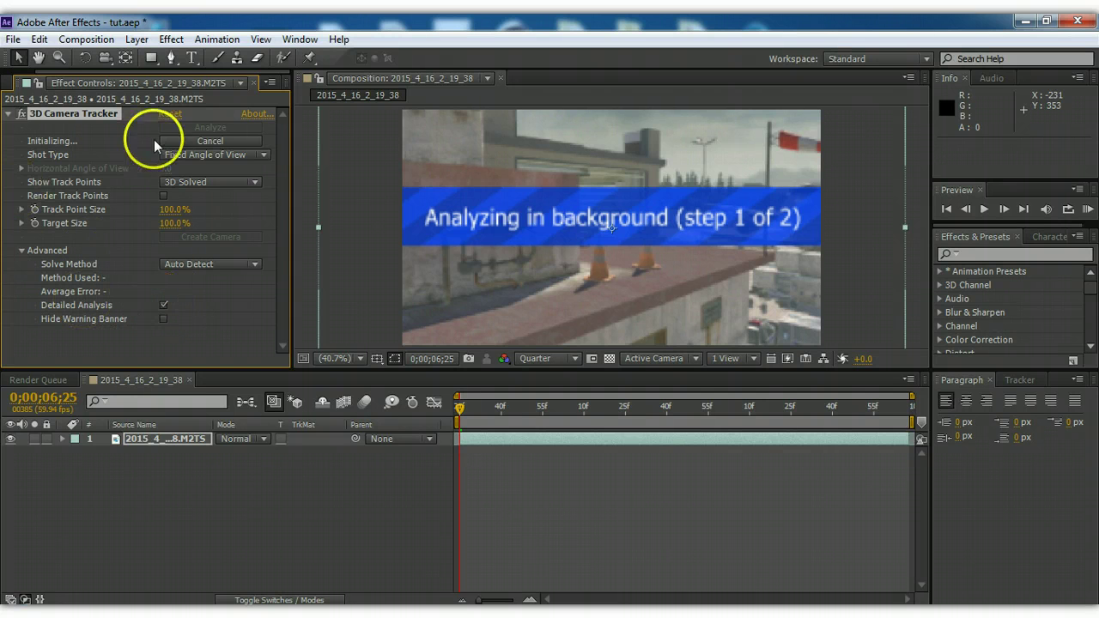
{"action": "left_click", "coordinate": [255, 183]}
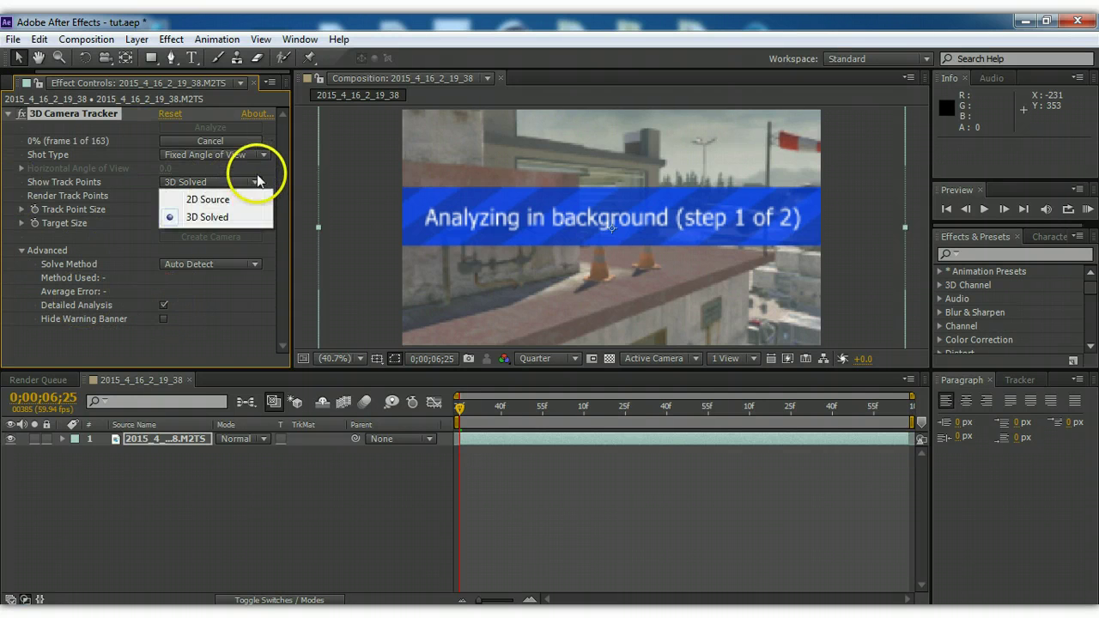
{"action": "left_click", "coordinate": [263, 155]}
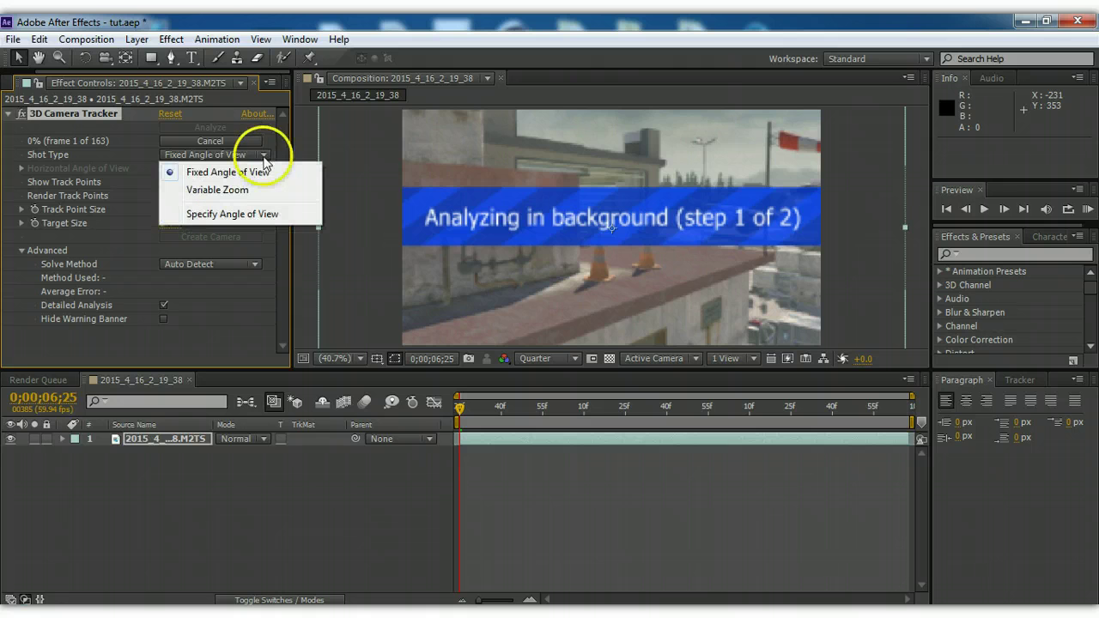
{"action": "left_click", "coordinate": [266, 147]}
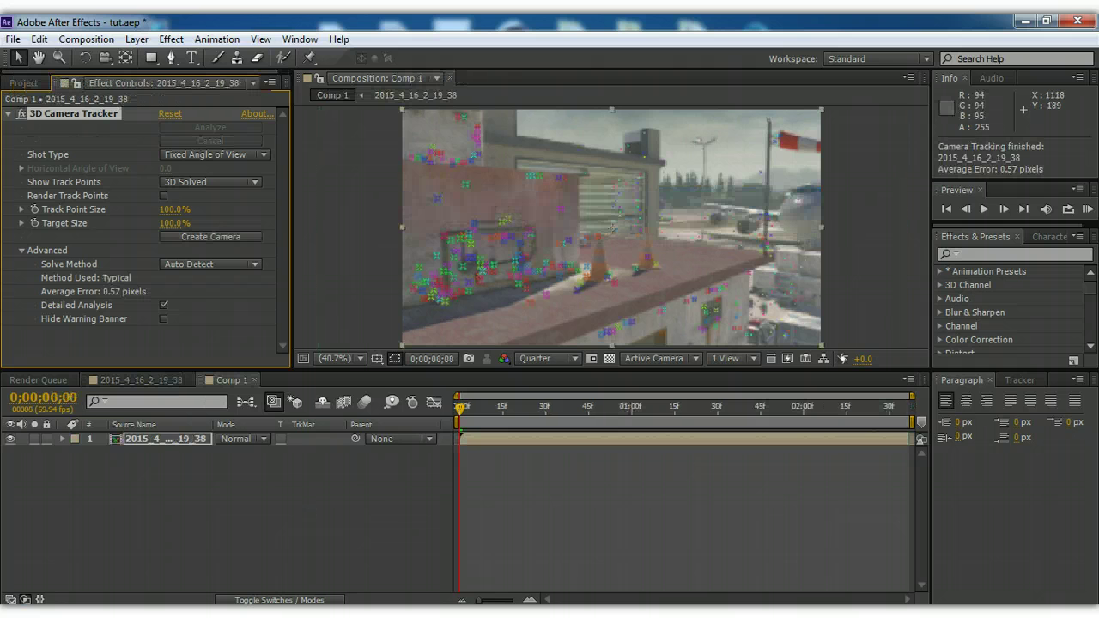
{"action": "left_click", "coordinate": [534, 233]}
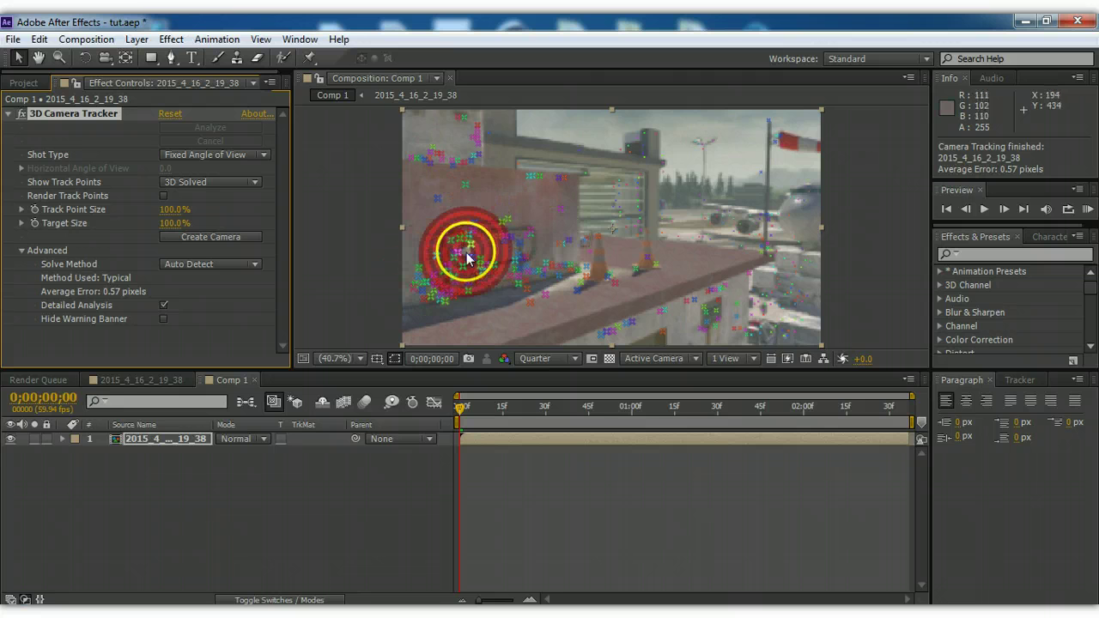
{"action": "left_click", "coordinate": [137, 347]}
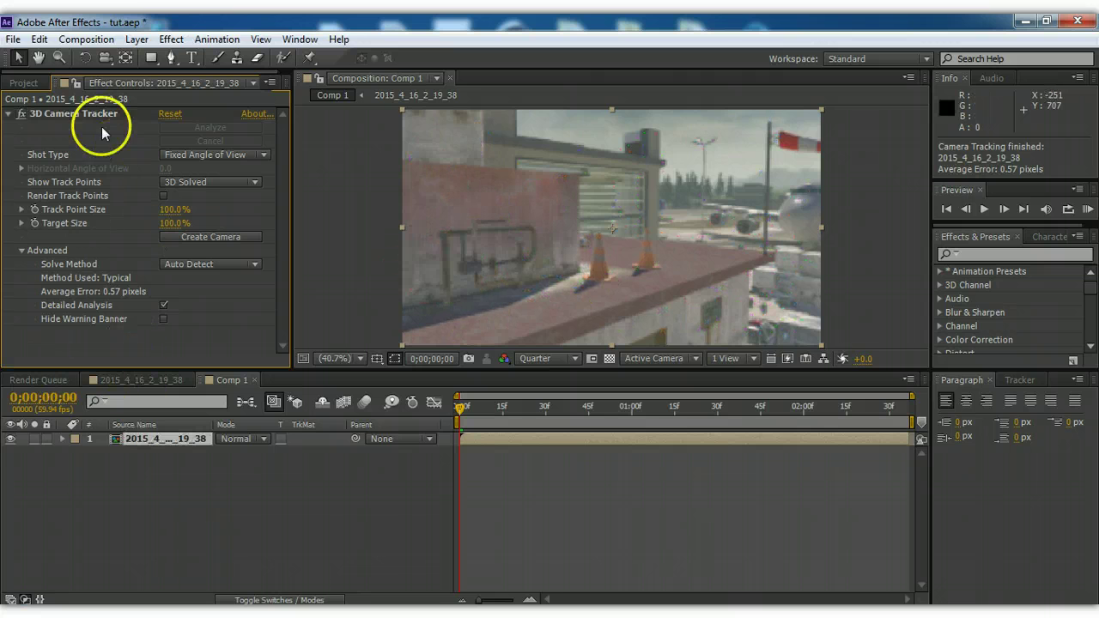
{"action": "left_click", "coordinate": [67, 113]}
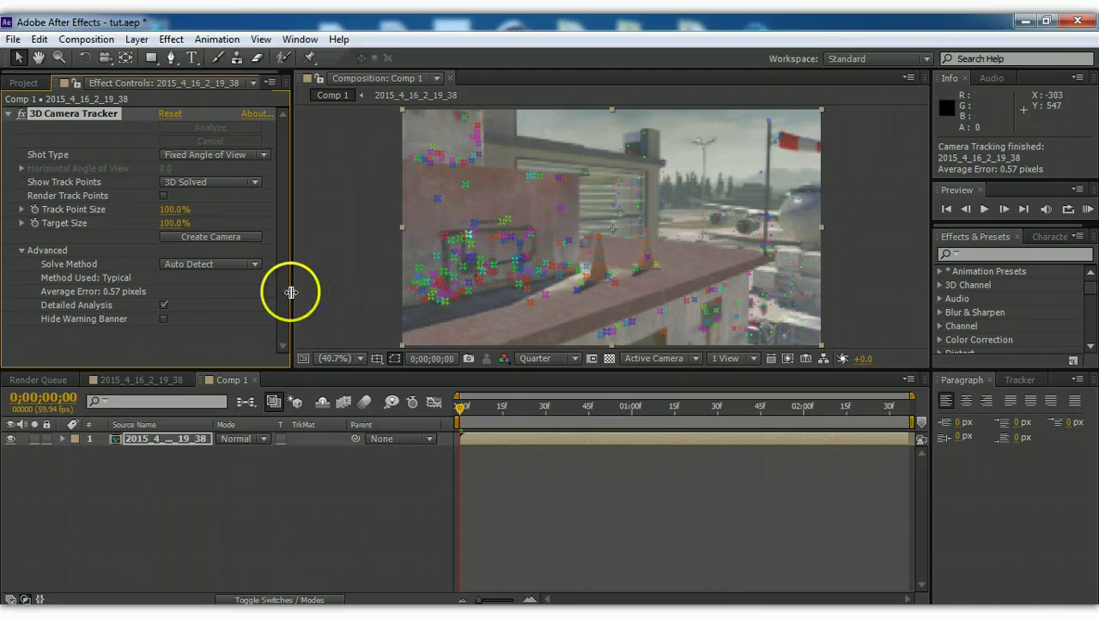
Show the solved track points again and set the red target between points on the brick wall.
{"action": "left_click", "coordinate": [192, 348]}
{"action": "left_click", "coordinate": [89, 114]}
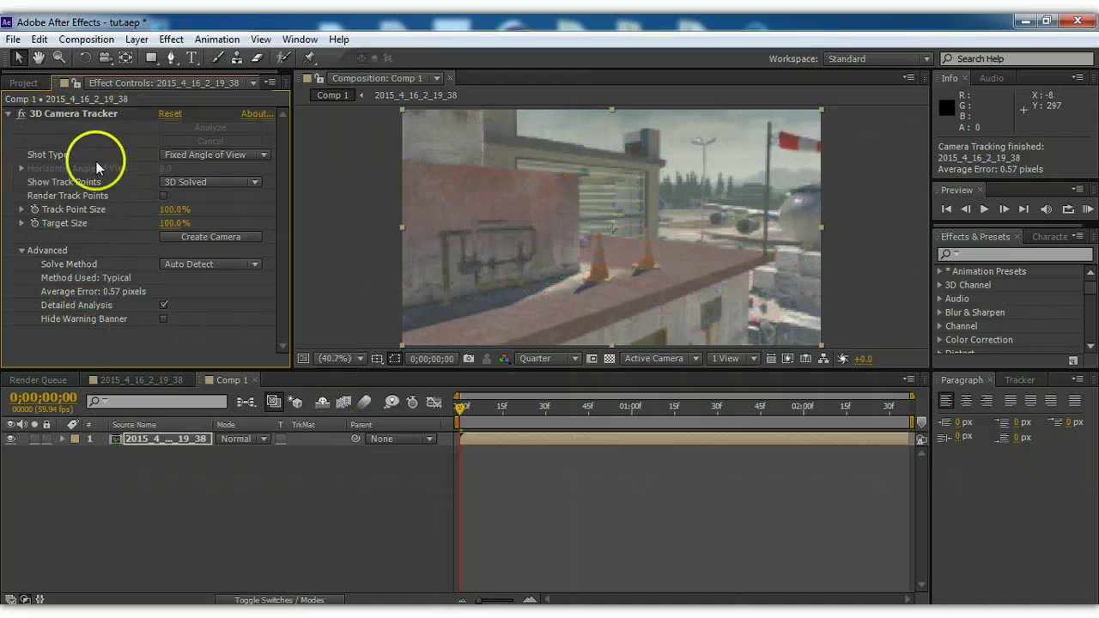
{"action": "left_click", "coordinate": [458, 237]}
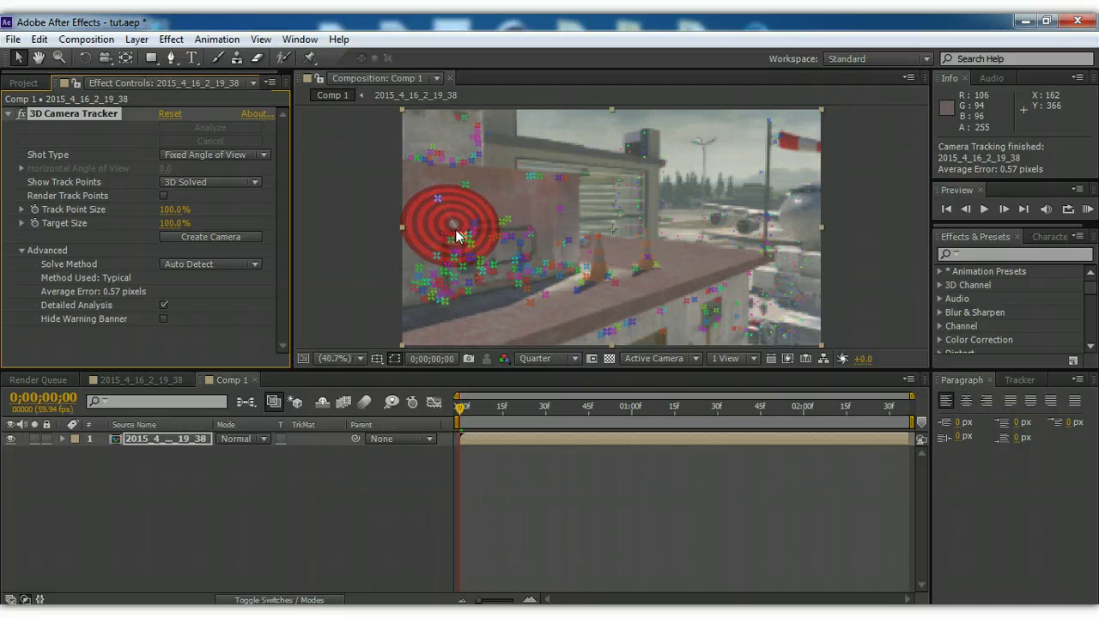
{"action": "left_click", "coordinate": [457, 236]}
Create a tracked text layer and camera from the wall target with Create Text and Camera.
{"action": "right_click", "coordinate": [458, 234]}
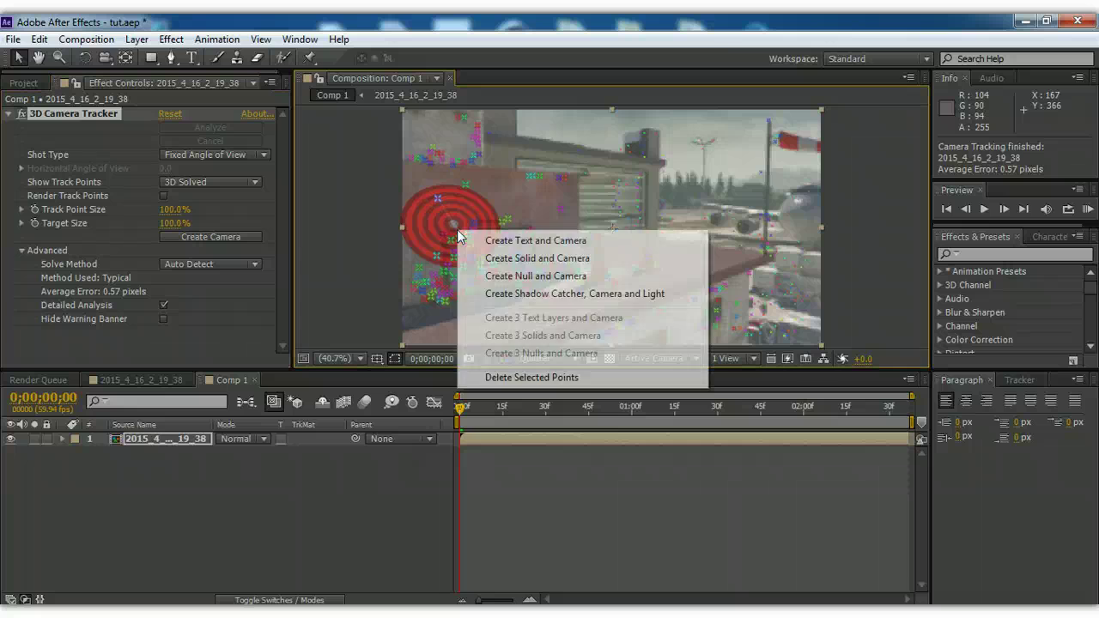
{"action": "left_click", "coordinate": [507, 241]}
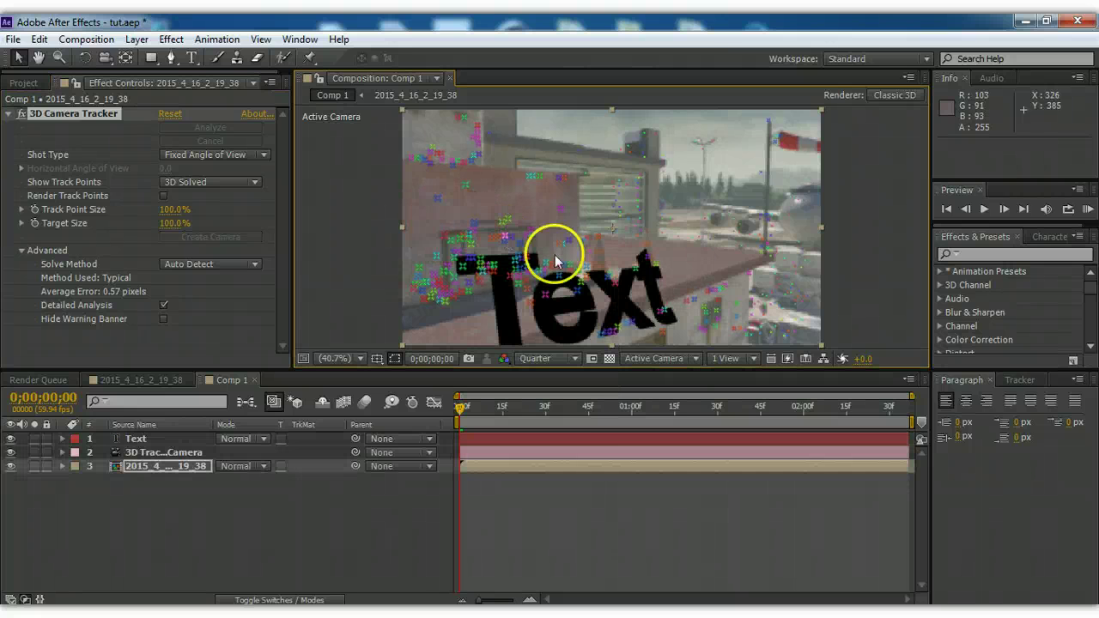
{"action": "left_click", "coordinate": [470, 439]}
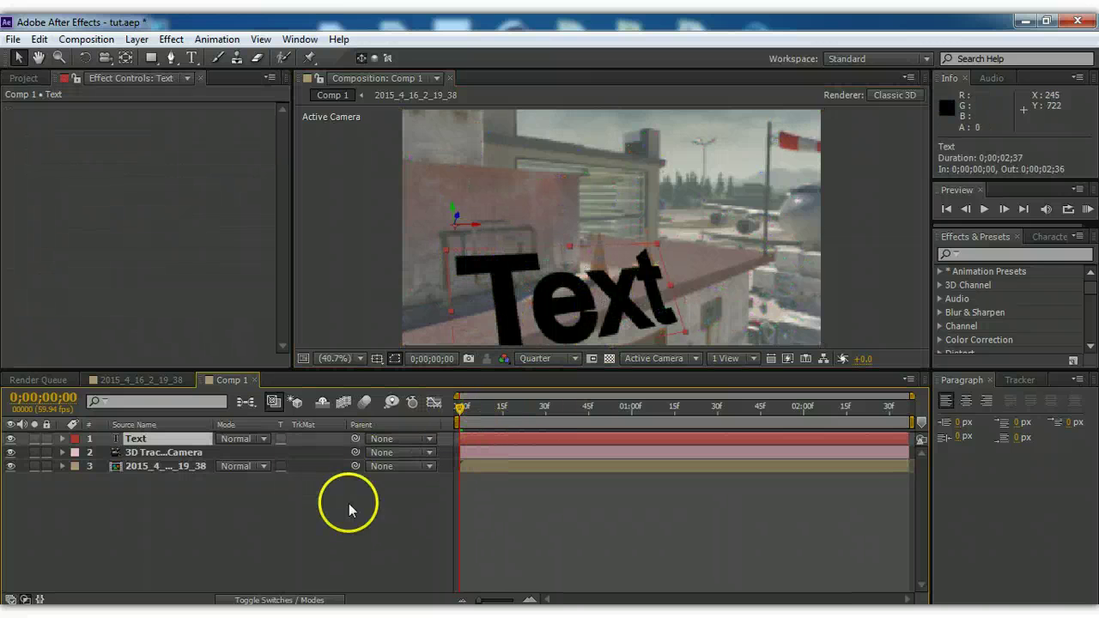
{"action": "left_click", "coordinate": [288, 600]}
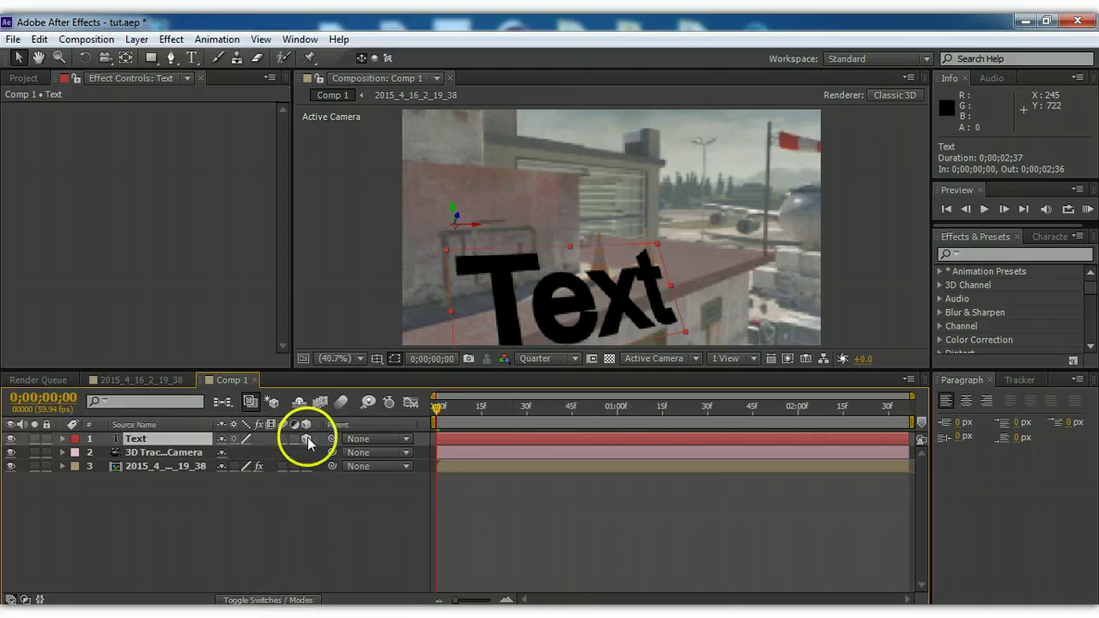
{"action": "left_click", "coordinate": [295, 600]}
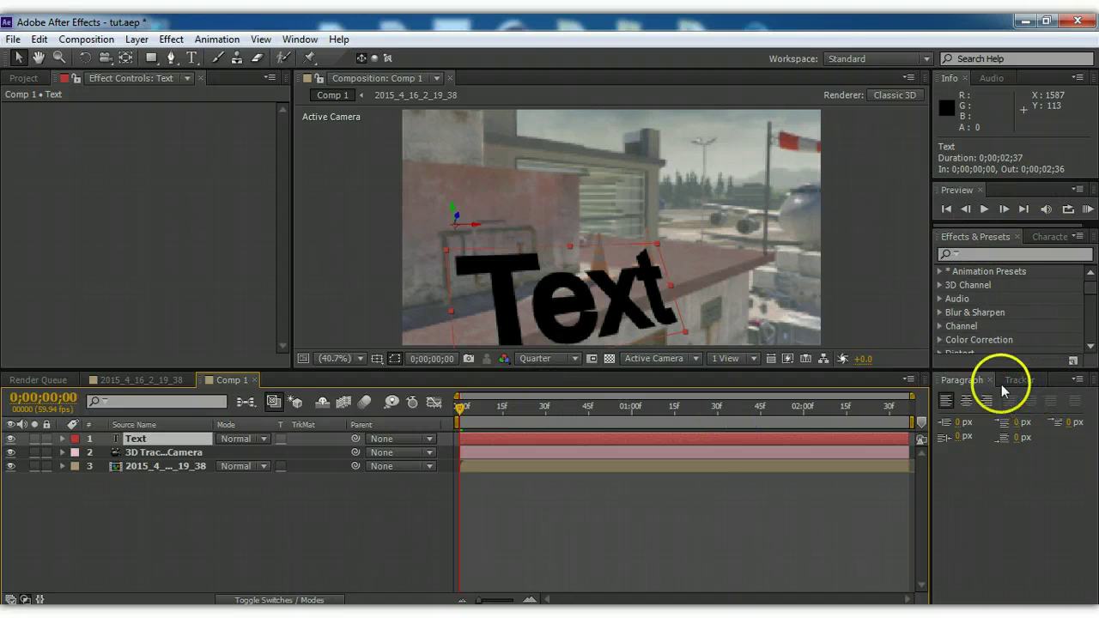
Set the word 'Text' to 19 px font size with a 0 px stroke width.
{"action": "left_click", "coordinate": [193, 57]}
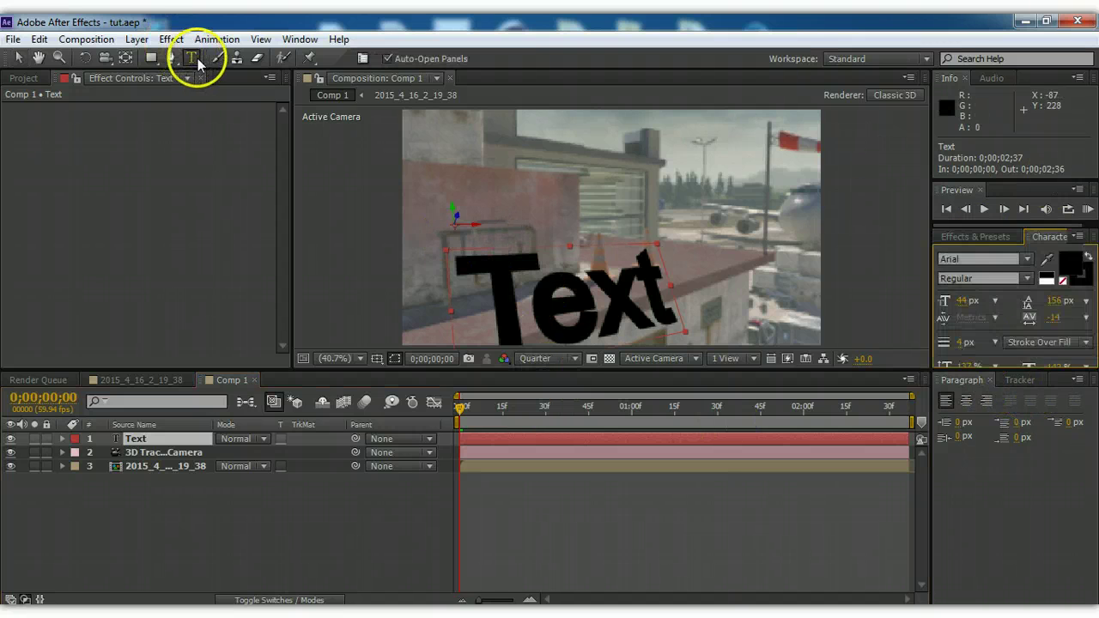
{"action": "double_click", "coordinate": [664, 279]}
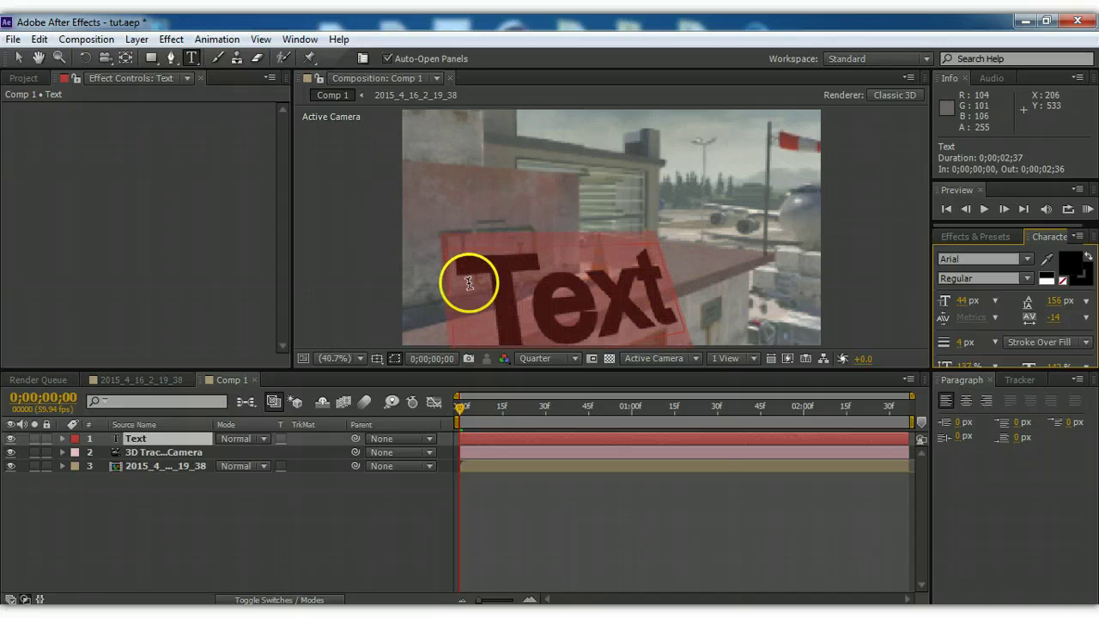
{"action": "left_click_drag", "start_coordinate": [962, 302], "coordinate": [949, 308]}
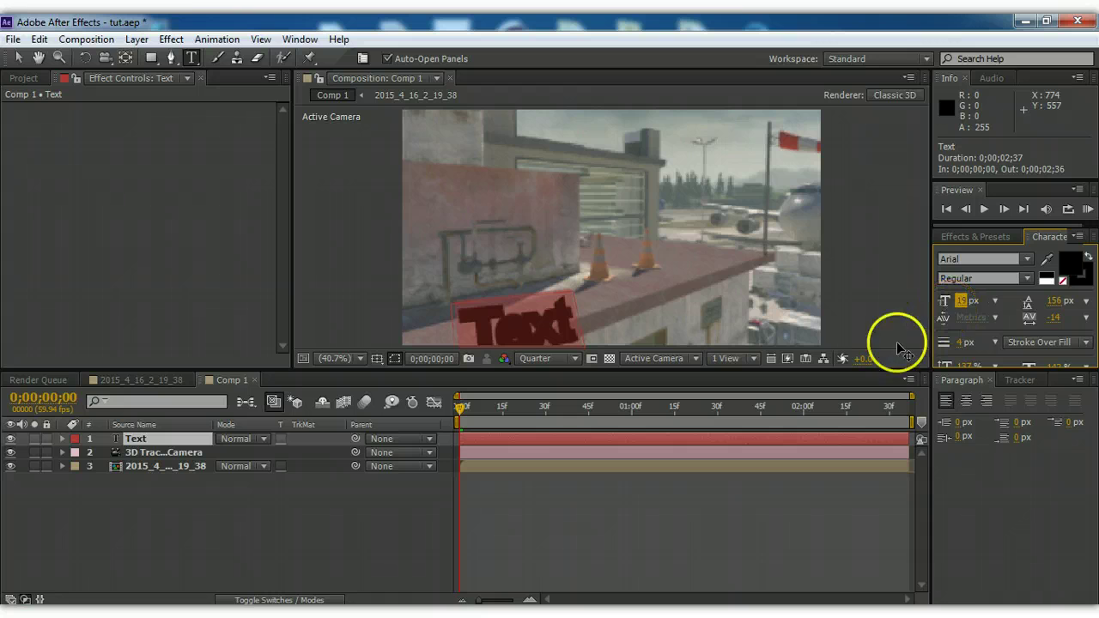
{"action": "left_click_drag", "start_coordinate": [1055, 302], "coordinate": [884, 322]}
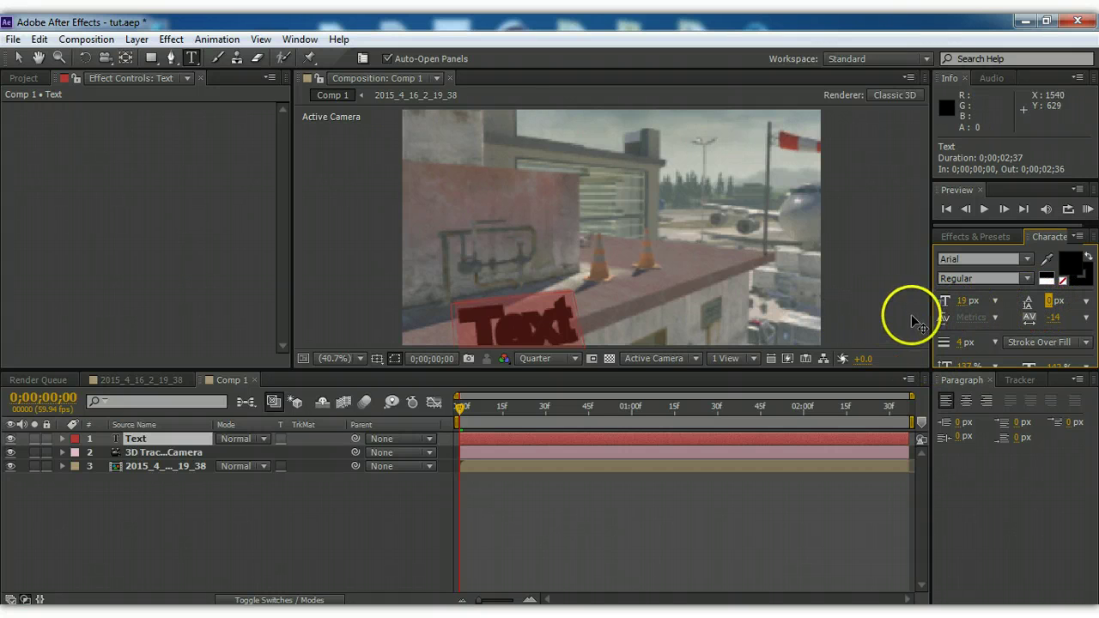
{"action": "left_click", "coordinate": [966, 343]}
{"action": "type", "text": "0"}
{"action": "key", "text": "Return"}
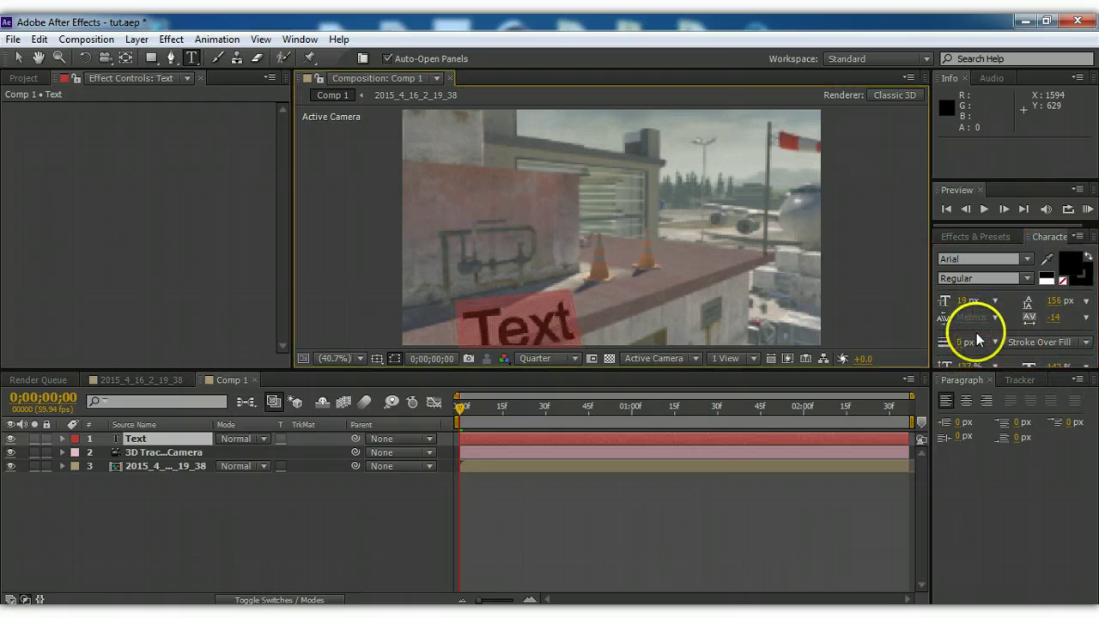
Raise the Text layer's Position to -590.5, -638.1, 1722.5 onto the brick wall above the pipes.
{"action": "left_click", "coordinate": [477, 440]}
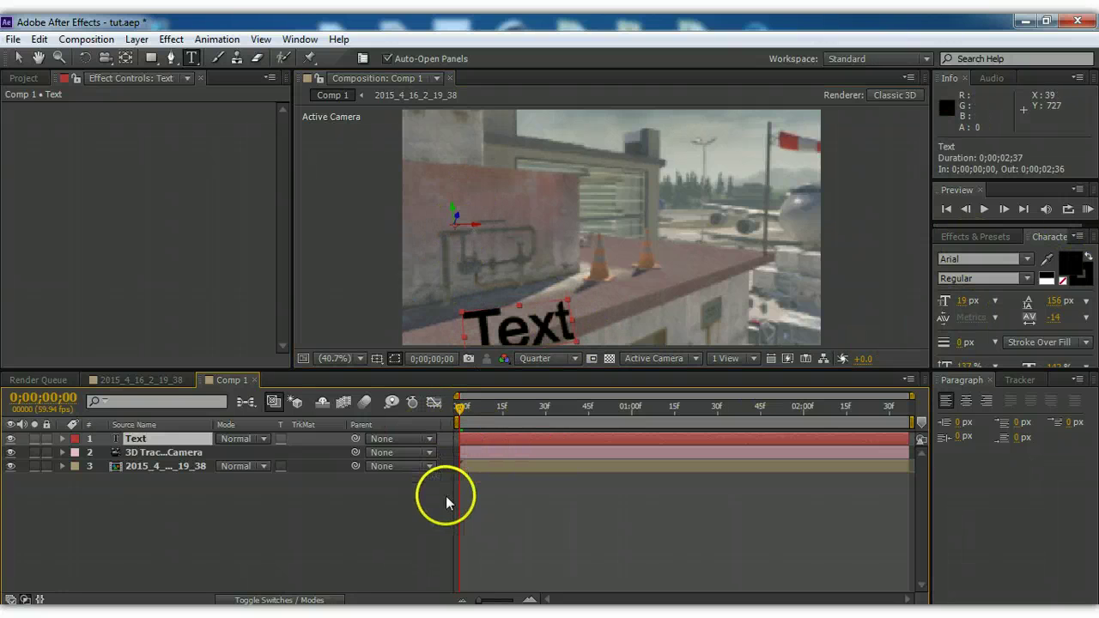
{"action": "key", "text": "p"}
{"action": "left_click_drag", "start_coordinate": [233, 453], "coordinate": [290, 449]}
{"action": "key", "text": "ctrl+z"}
{"action": "mouse_move", "coordinate": [460, 407]}
{"action": "left_mouse_down"}
{"action": "mouse_move", "coordinate": [470, 415]}
{"action": "mouse_move", "coordinate": [459, 407]}
{"action": "left_mouse_up"}
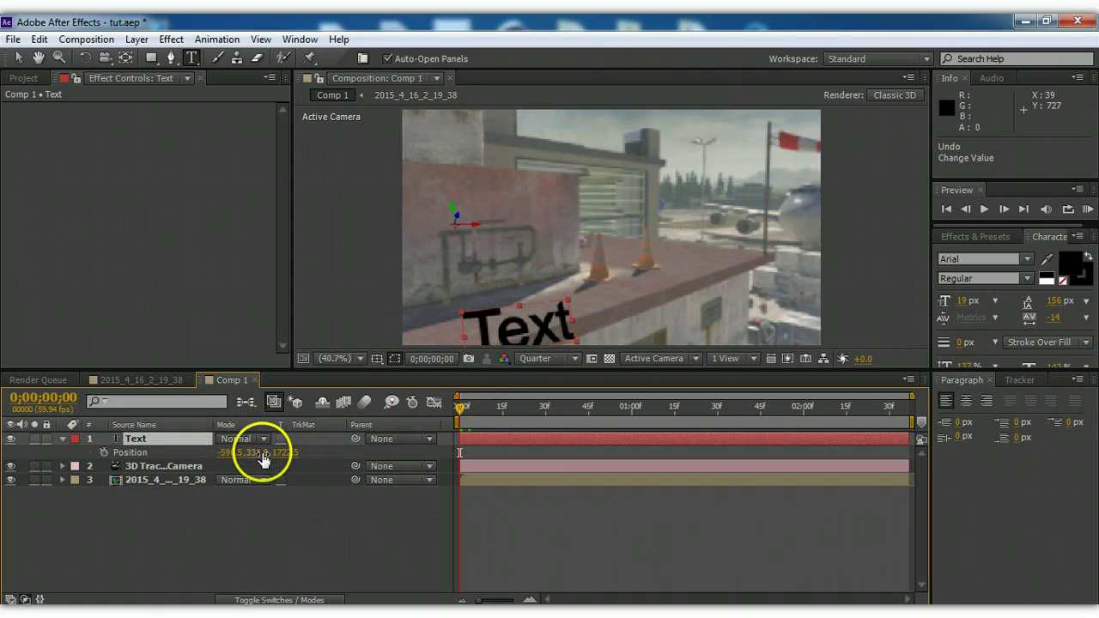
{"action": "mouse_move", "coordinate": [263, 459]}
{"action": "left_mouse_down"}
{"action": "mouse_move", "coordinate": [191, 437]}
{"action": "mouse_move", "coordinate": [213, 438]}
{"action": "left_mouse_up"}
Add a Position keyframe at frame 5 and scrub the timeline to check the track.
{"action": "left_click", "coordinate": [473, 407]}
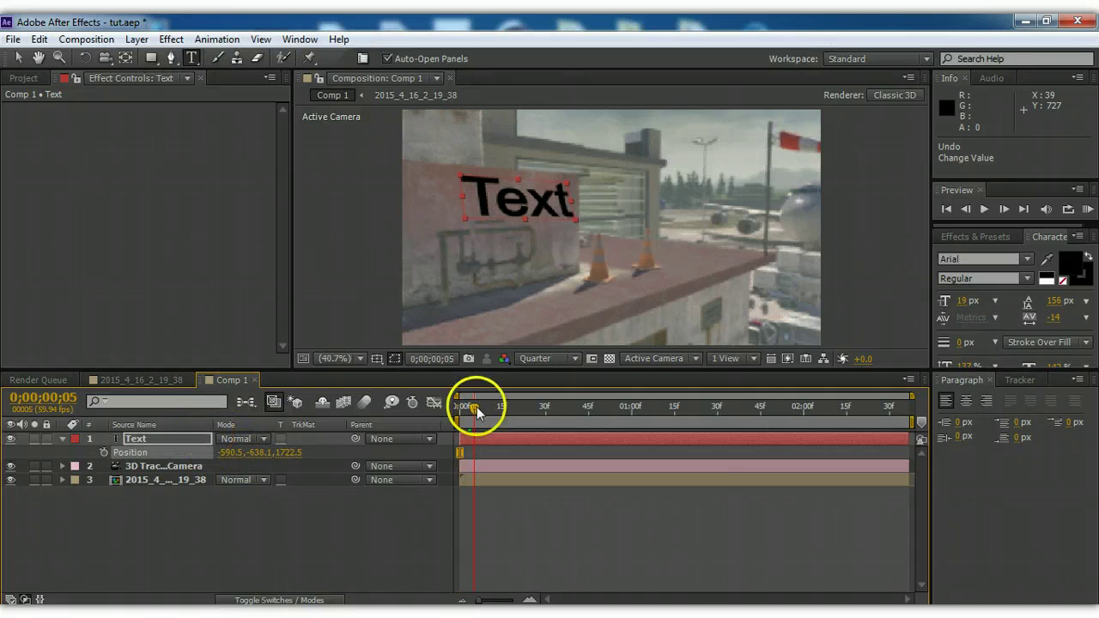
{"action": "left_click_drag", "start_coordinate": [481, 406], "coordinate": [482, 405]}
{"action": "key", "text": "alt+shift+p"}
{"action": "left_click_drag", "start_coordinate": [482, 409], "coordinate": [504, 411]}
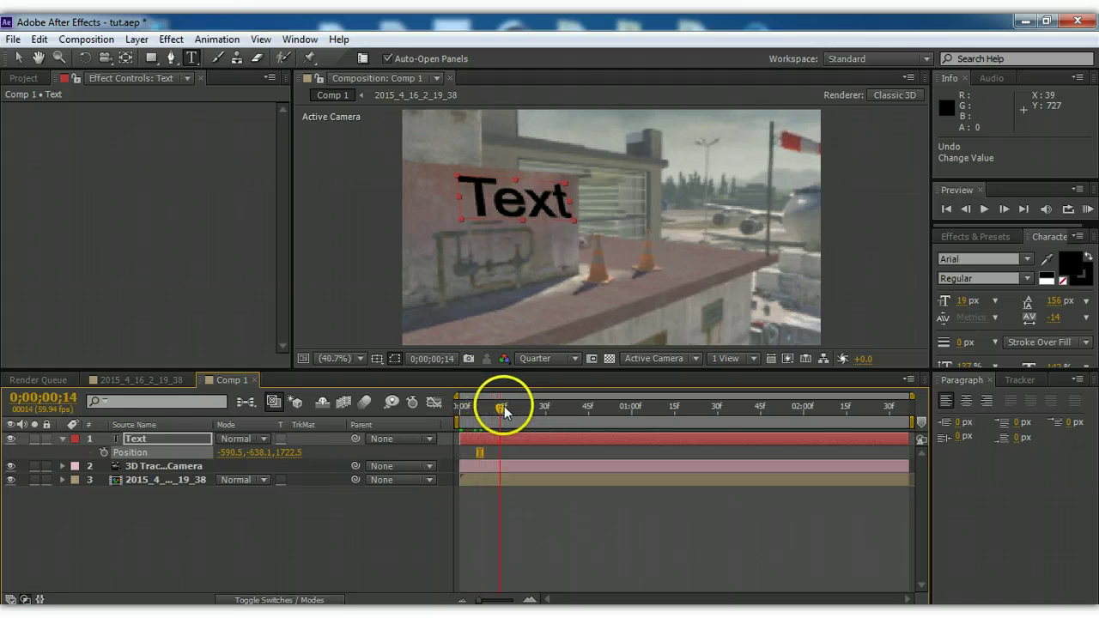
{"action": "left_click", "coordinate": [582, 410]}
{"action": "left_click_drag", "start_coordinate": [582, 415], "coordinate": [418, 412]}
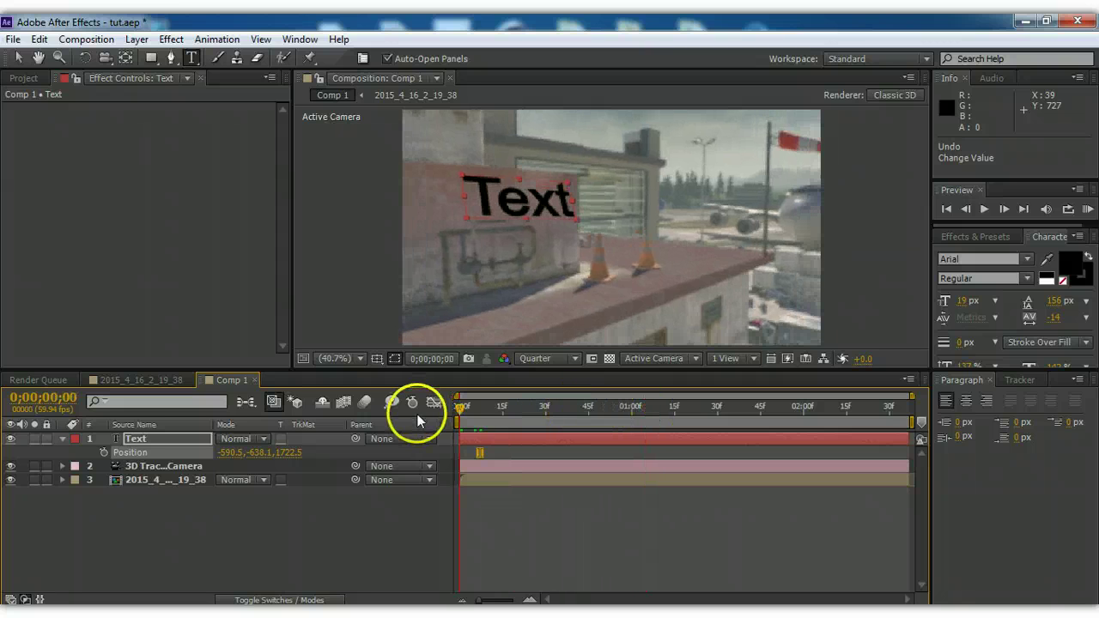
Rotate the Text layer to X 31°, Y -10°, Z -2° to angle it along the wall.
{"action": "left_click", "coordinate": [63, 439]}
{"action": "left_click", "coordinate": [481, 441]}
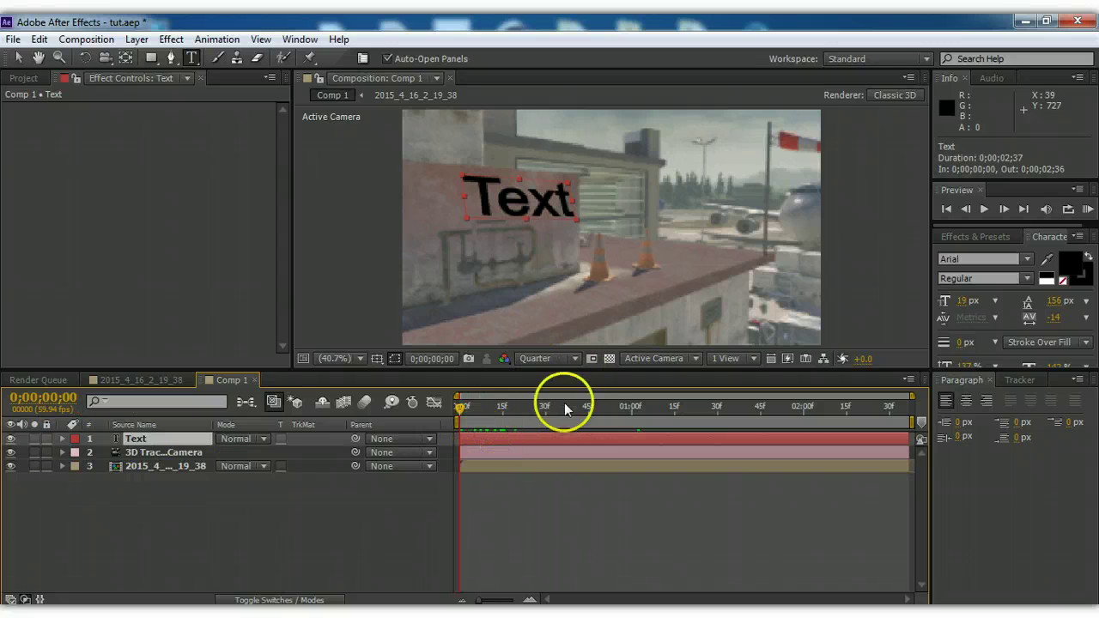
{"action": "left_click", "coordinate": [505, 439]}
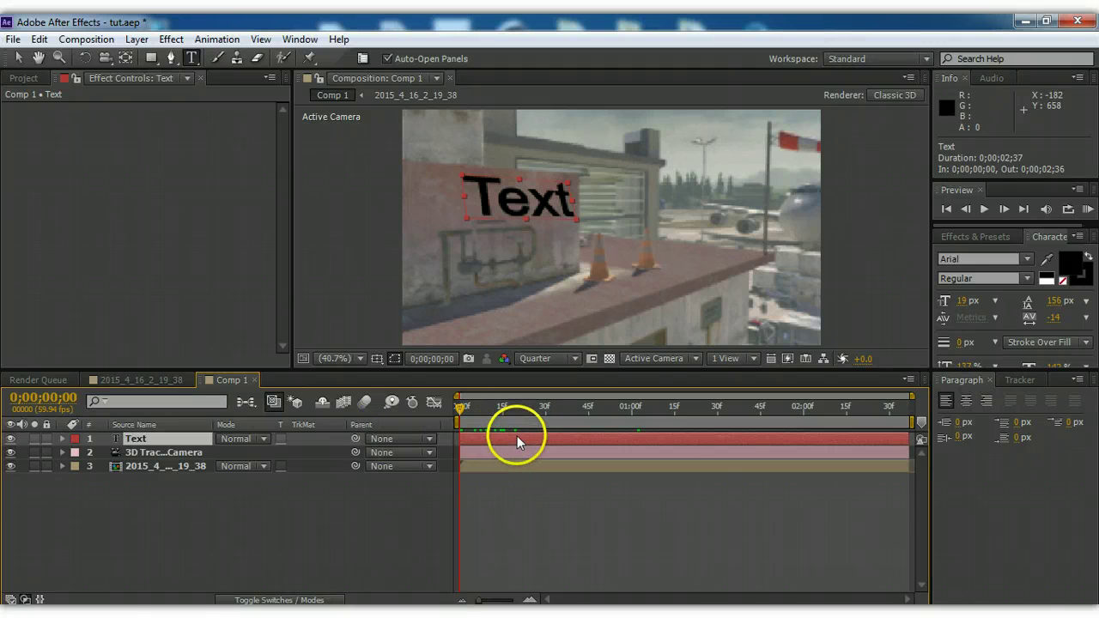
{"action": "key", "text": "r"}
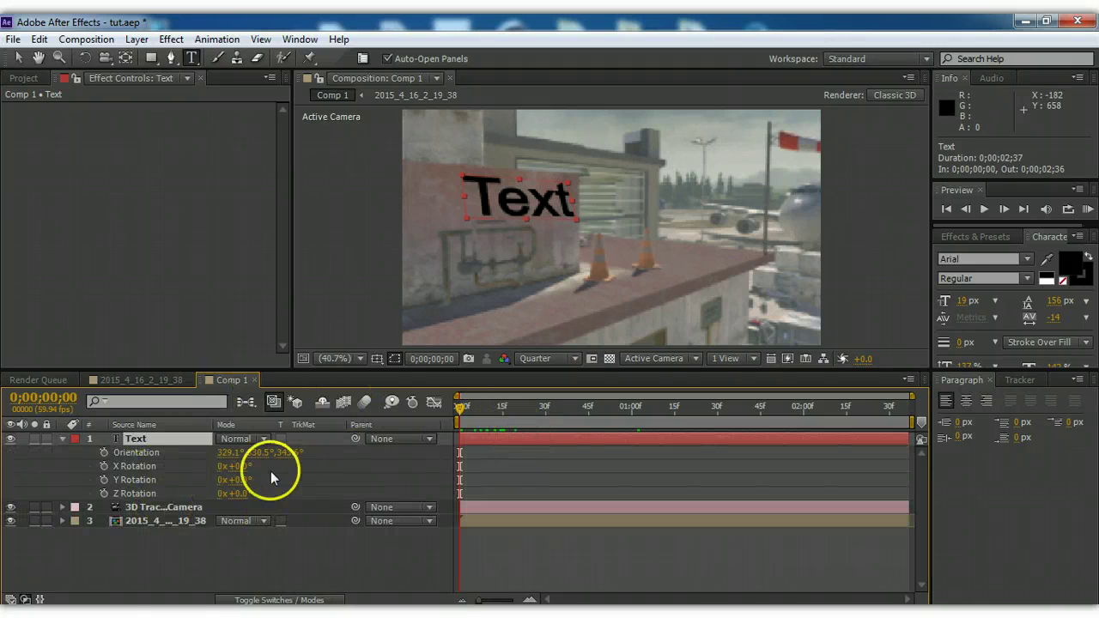
{"action": "left_click_drag", "start_coordinate": [242, 469], "coordinate": [243, 504]}
{"action": "left_click", "coordinate": [57, 441]}
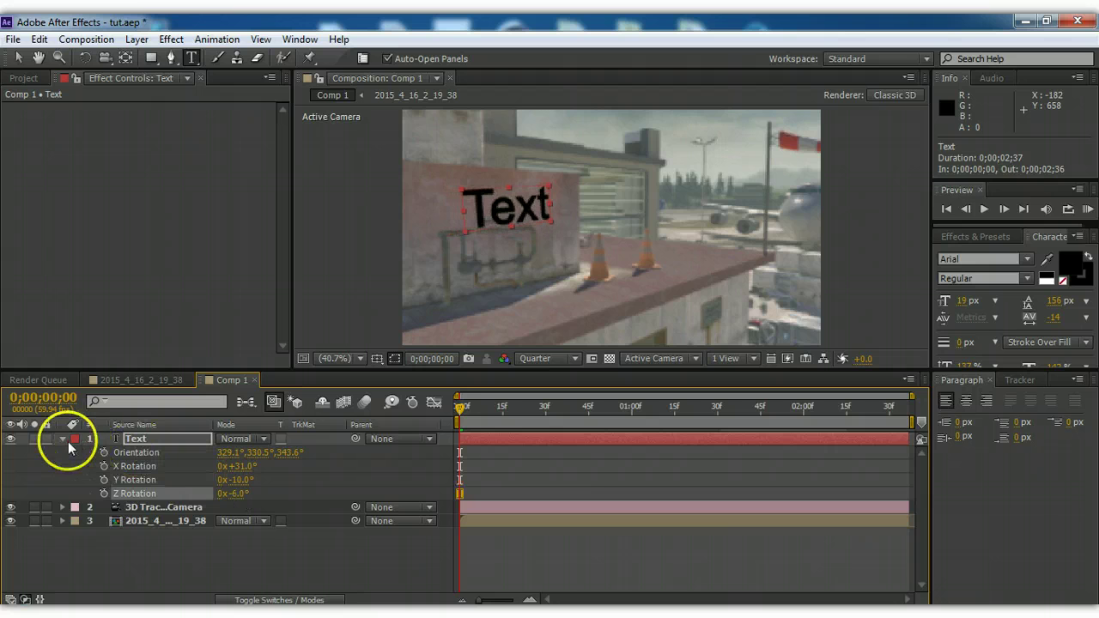
{"action": "left_click", "coordinate": [62, 441]}
Move the Text layer's position higher up the brick wall, undoing an extra X tilt.
{"action": "left_click", "coordinate": [468, 437]}
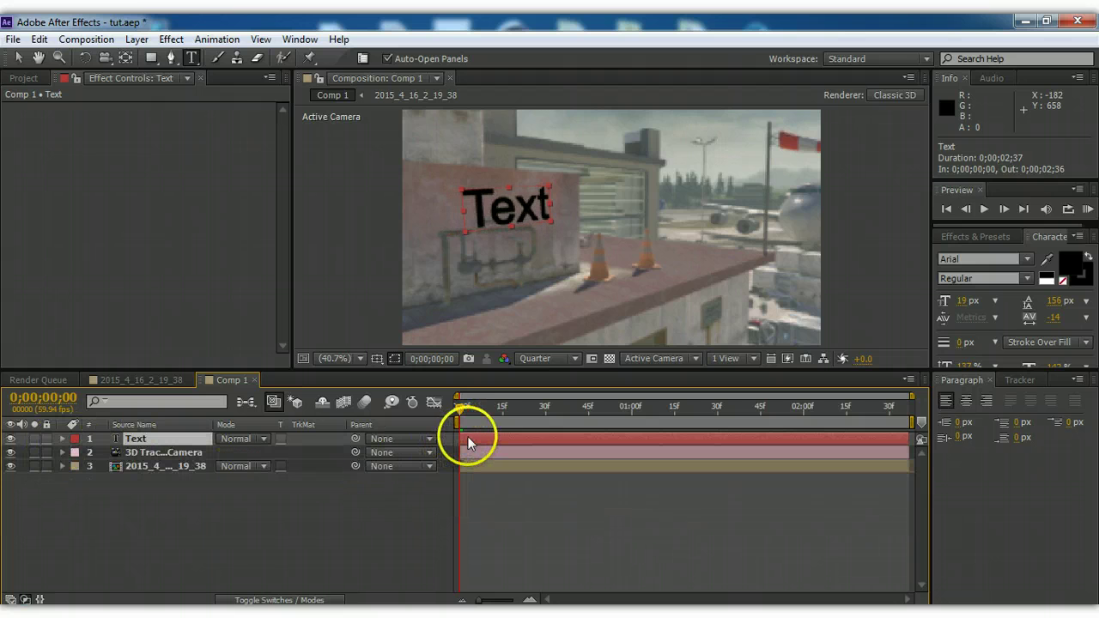
{"action": "key", "text": "p"}
{"action": "left_click_drag", "start_coordinate": [261, 465], "coordinate": [232, 461]}
{"action": "key", "text": "r"}
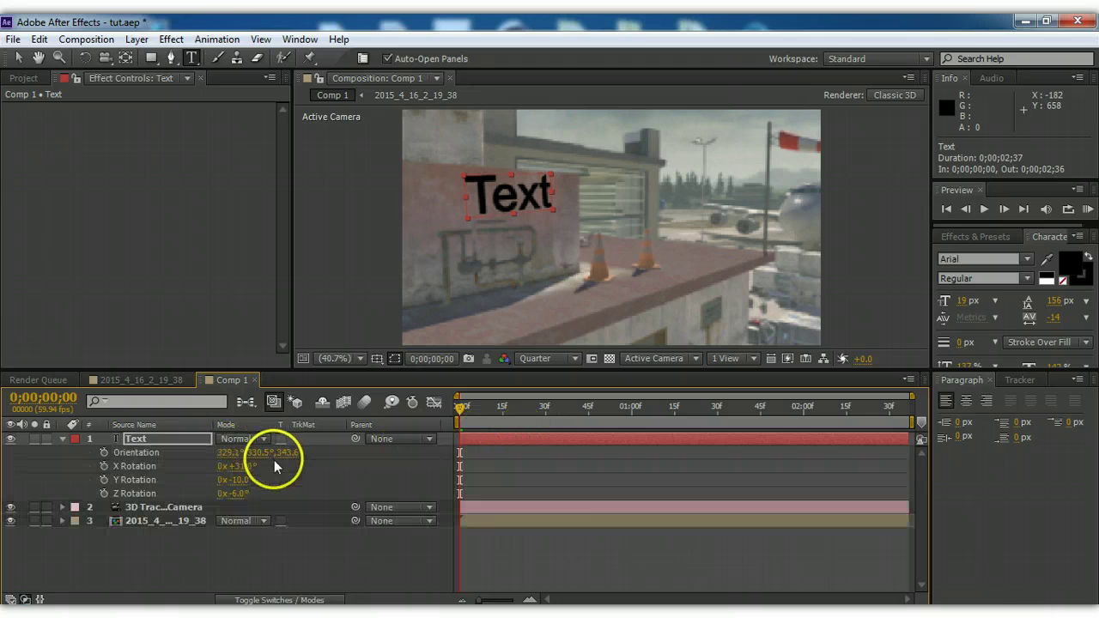
{"action": "left_click_drag", "start_coordinate": [246, 466], "coordinate": [245, 502]}
{"action": "key", "text": "ctrl+z"}
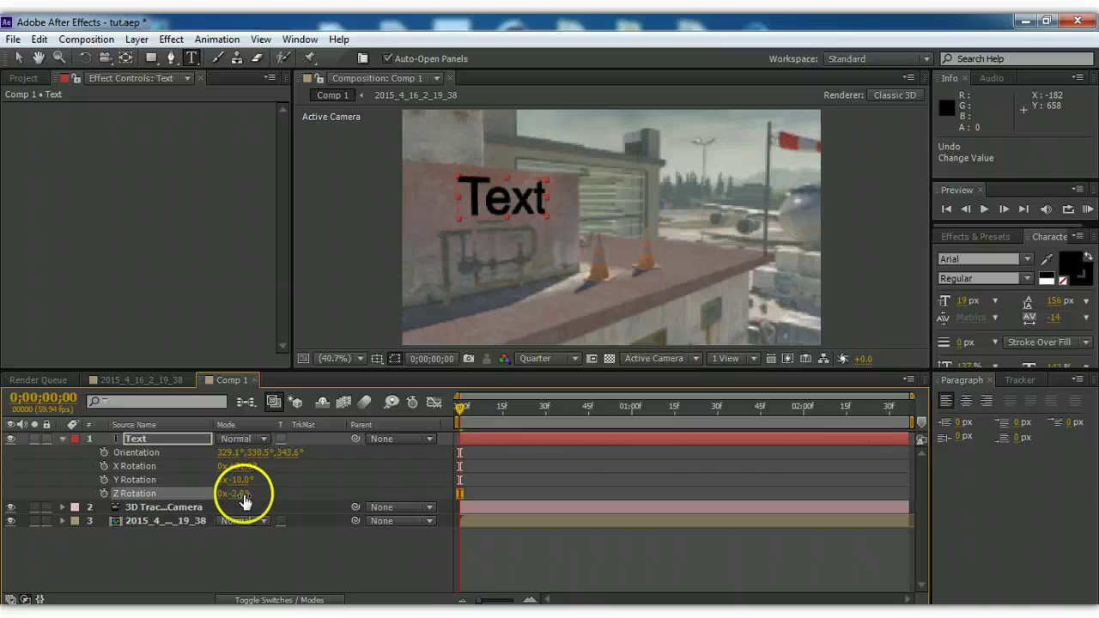
Set the preview resolution to Full and scrub to about frame 29 to check tracking.
{"action": "left_click", "coordinate": [62, 439]}
{"action": "left_click", "coordinate": [582, 358]}
{"action": "left_click", "coordinate": [559, 401]}
{"action": "left_click", "coordinate": [565, 518]}
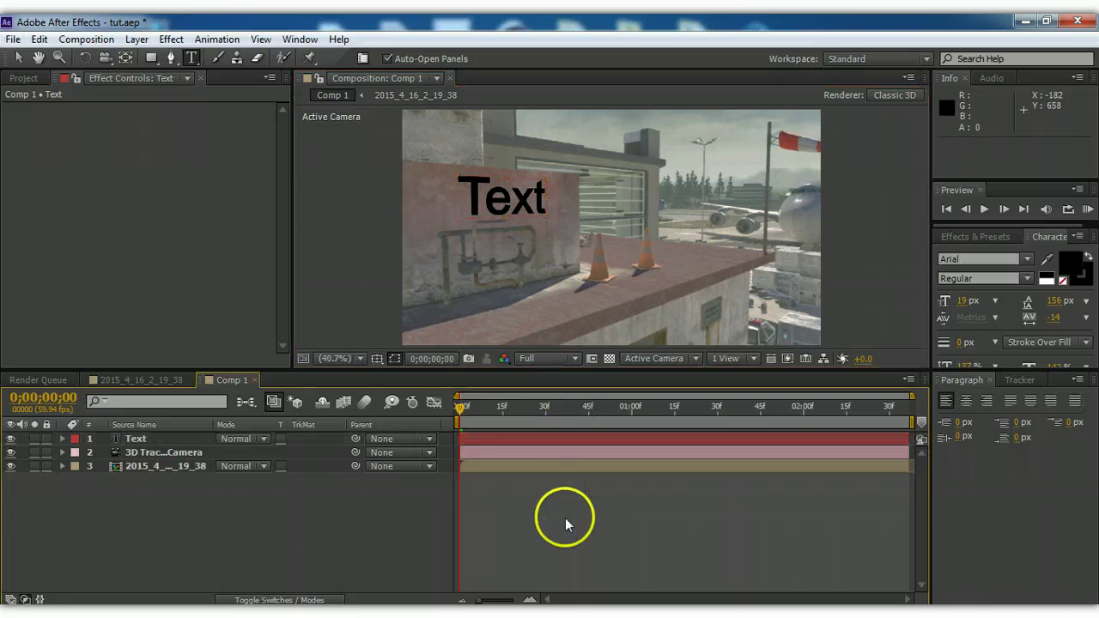
{"action": "left_click_drag", "start_coordinate": [481, 410], "coordinate": [454, 415]}
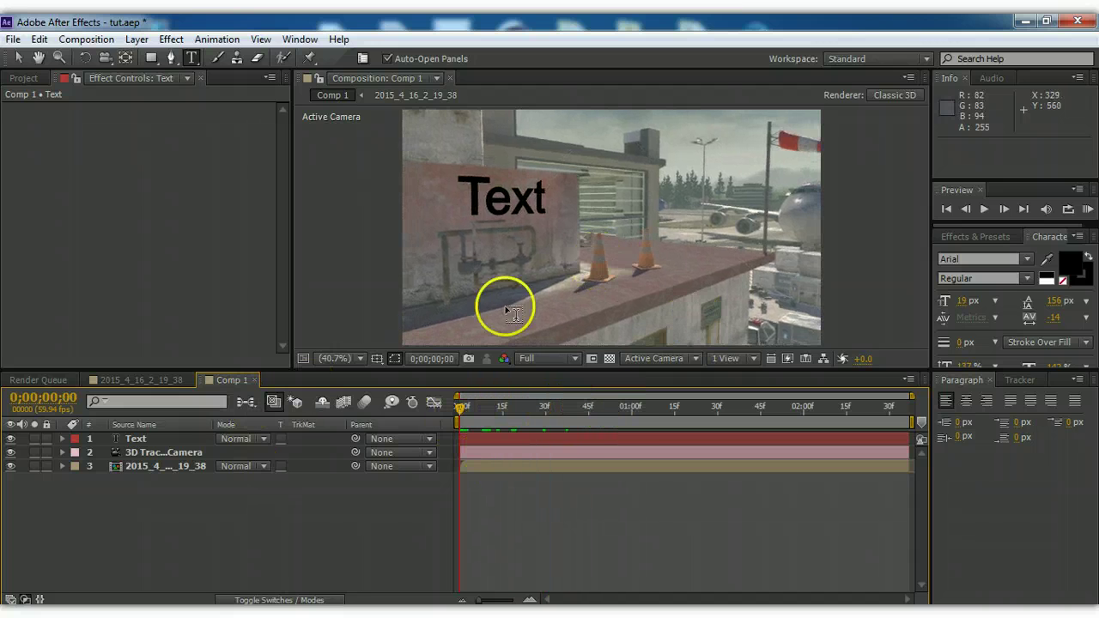
Apply the Fast Blur effect to the Text layer from Effects & Presets.
{"action": "left_click", "coordinate": [974, 237]}
{"action": "left_click", "coordinate": [981, 254]}
{"action": "type", "text": "fast"}
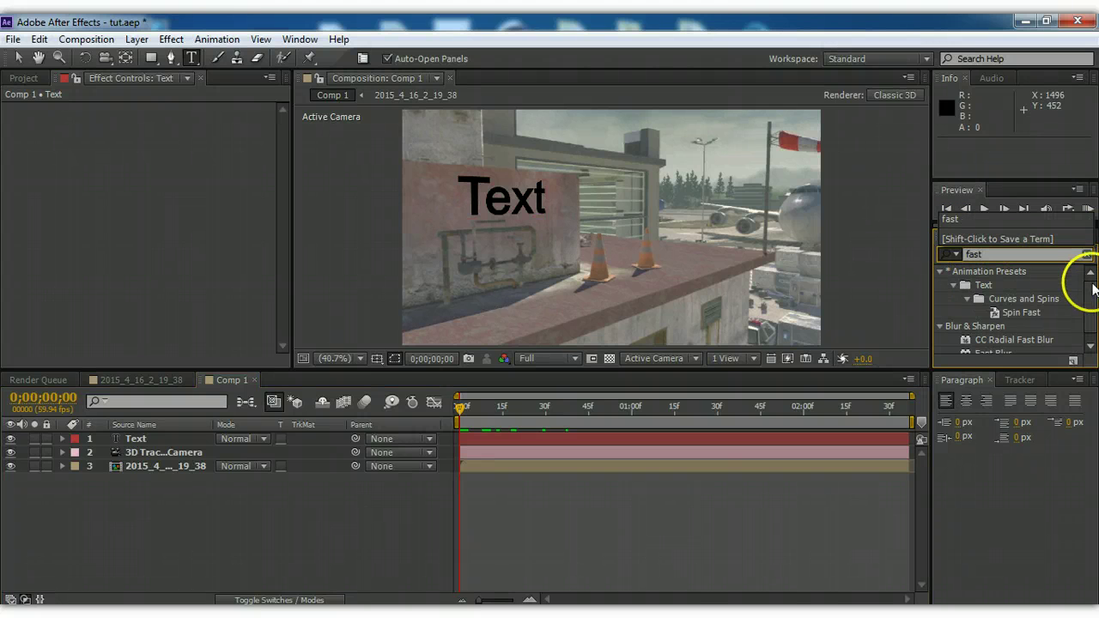
{"action": "left_click", "coordinate": [1089, 346]}
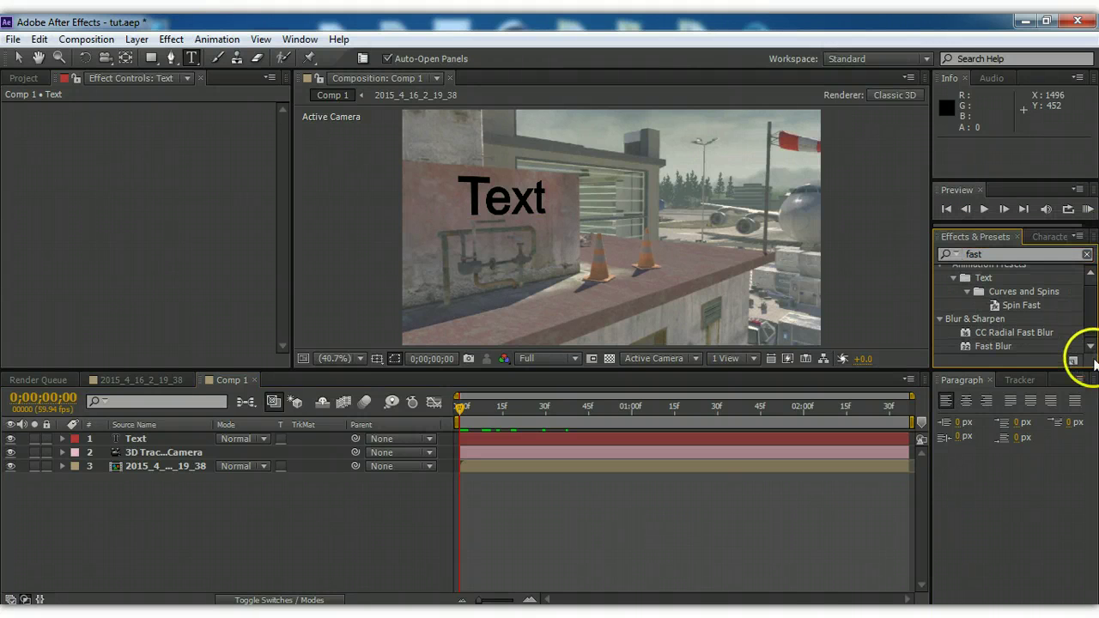
{"action": "left_click", "coordinate": [994, 345]}
{"action": "left_click", "coordinate": [560, 437]}
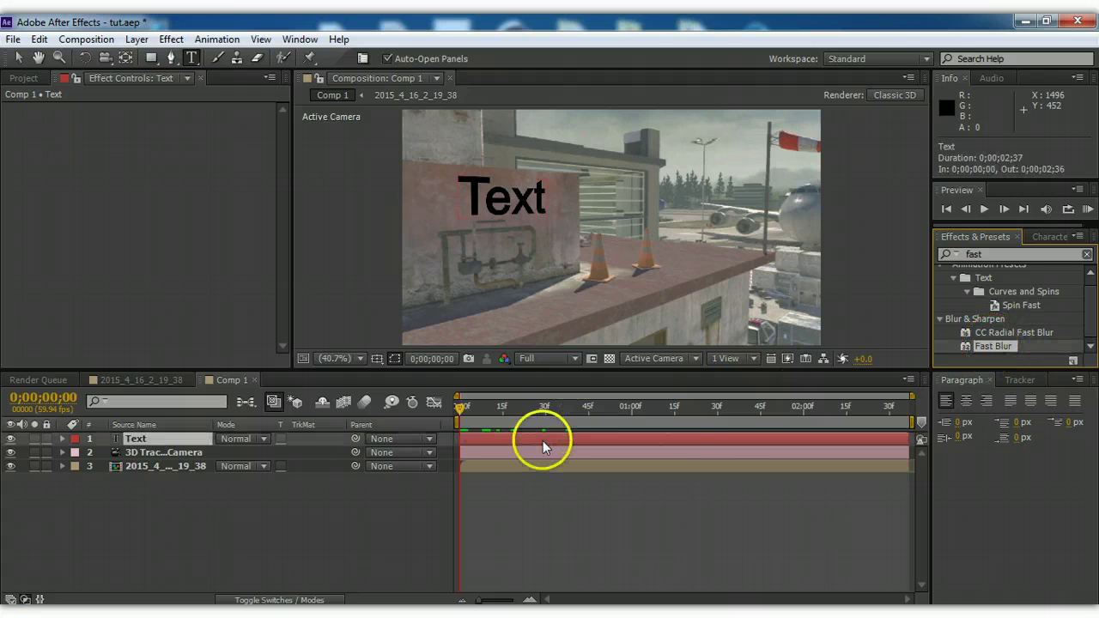
{"action": "double_click", "coordinate": [991, 346]}
Set the Fast Blur Blurriness to 5.0.
{"action": "key", "text": "v"}
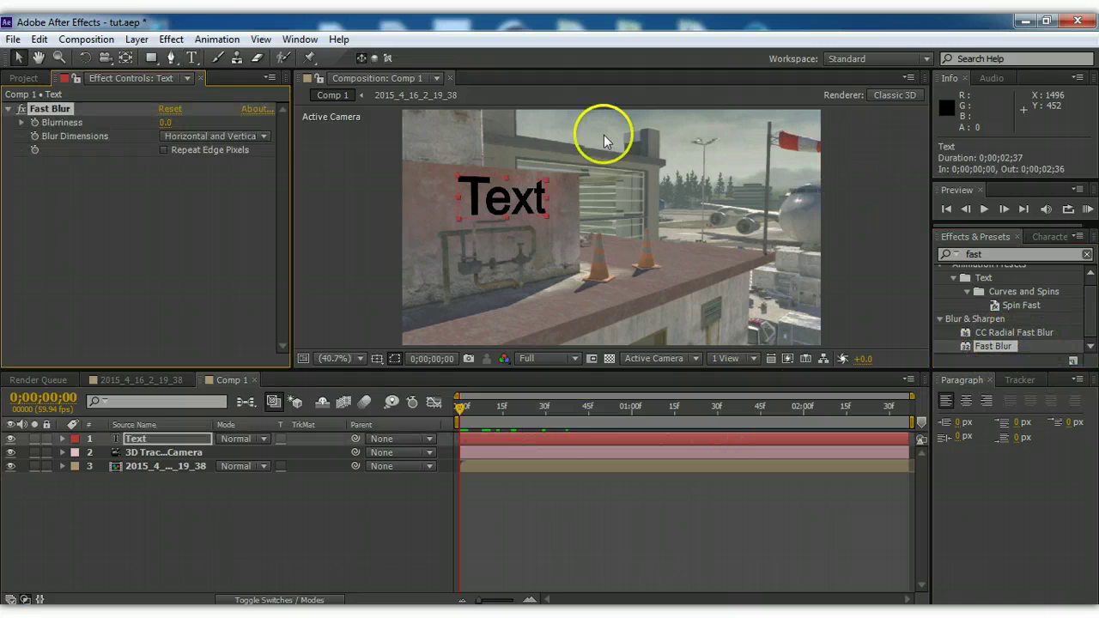
{"action": "left_click", "coordinate": [165, 124]}
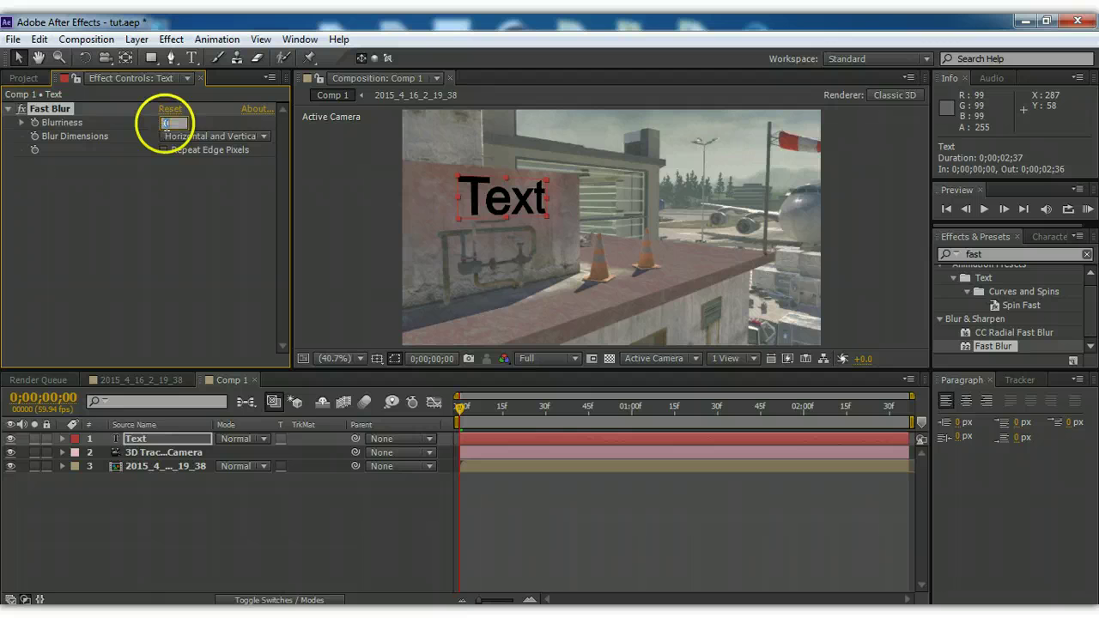
{"action": "type", "text": "5"}
{"action": "key", "text": "Return"}
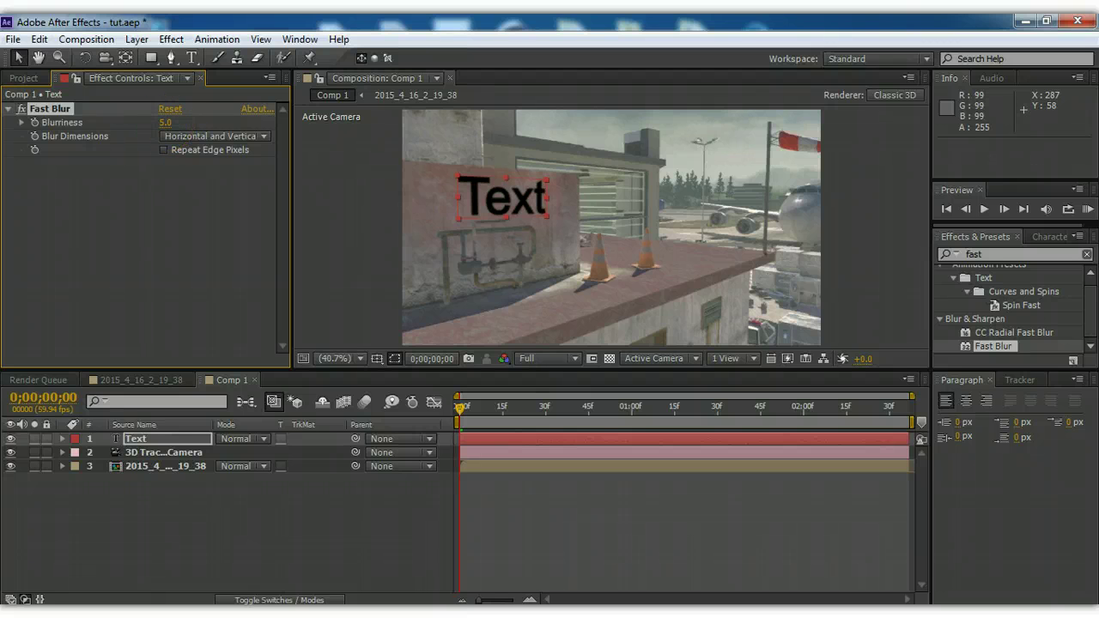
{"action": "left_click", "coordinate": [165, 125]}
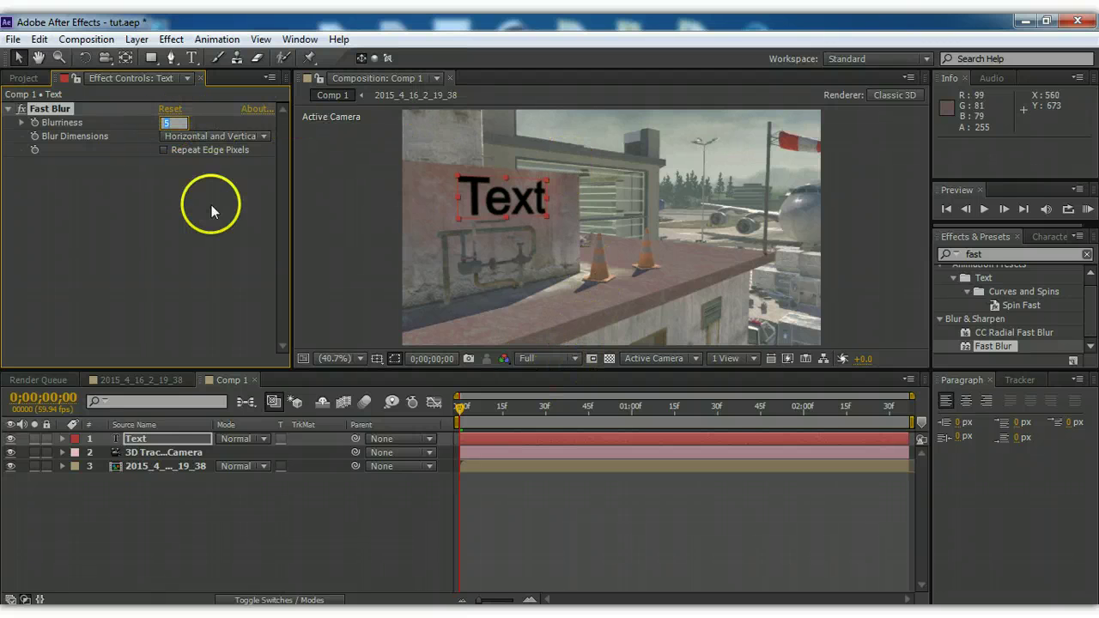
{"action": "left_click", "coordinate": [482, 440]}
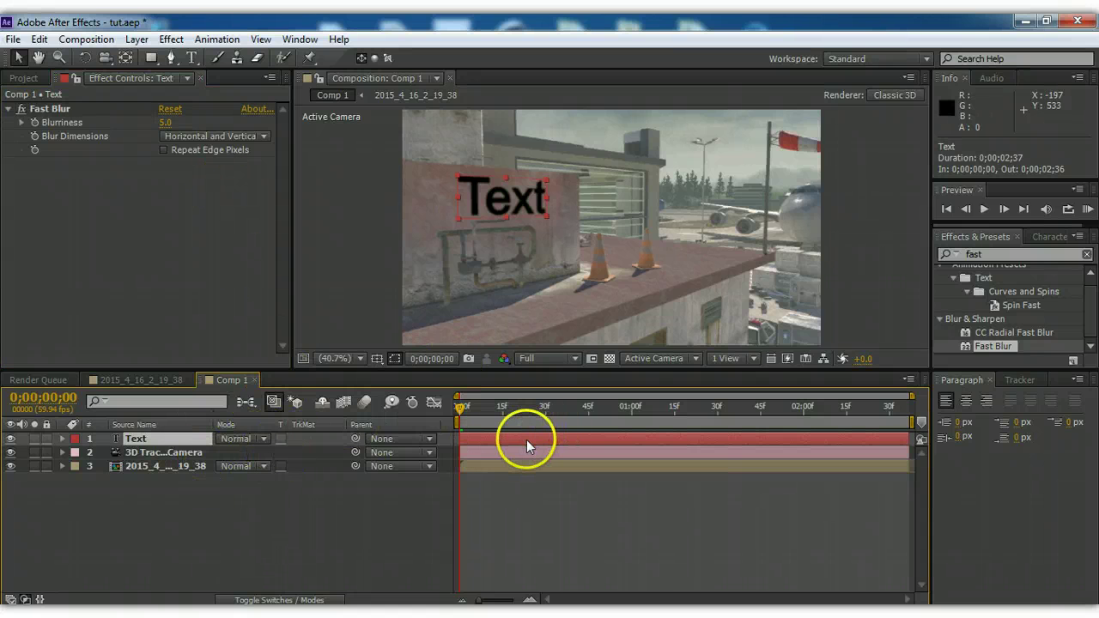
Lower the Text layer's Opacity to 75%.
{"action": "key", "text": "t"}
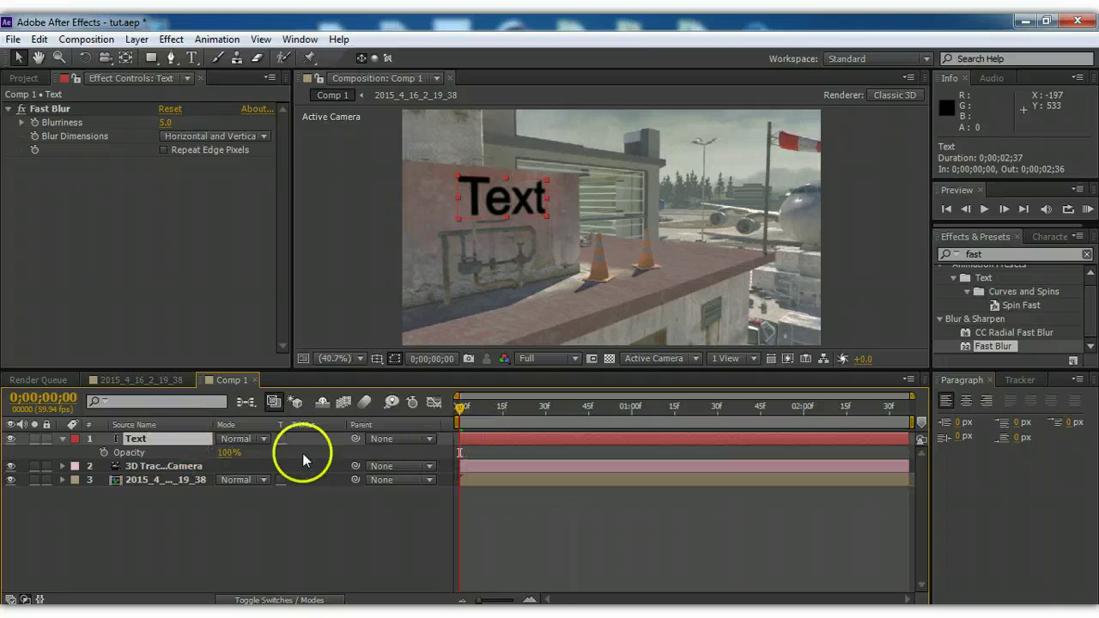
{"action": "left_click", "coordinate": [227, 453]}
{"action": "type", "text": "75"}
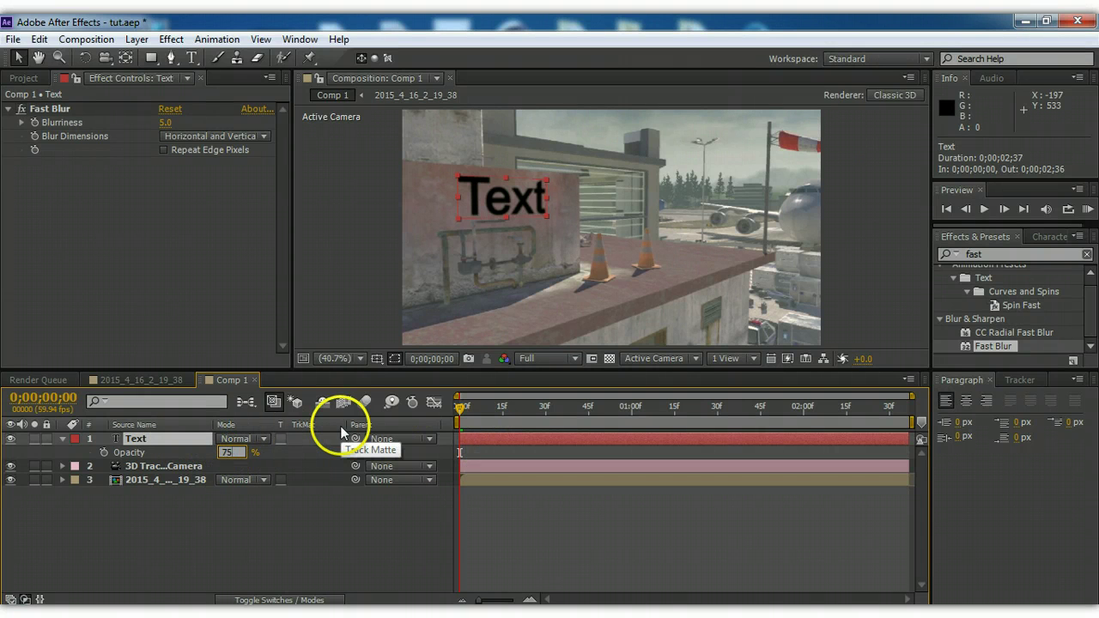
{"action": "key", "text": "Return"}
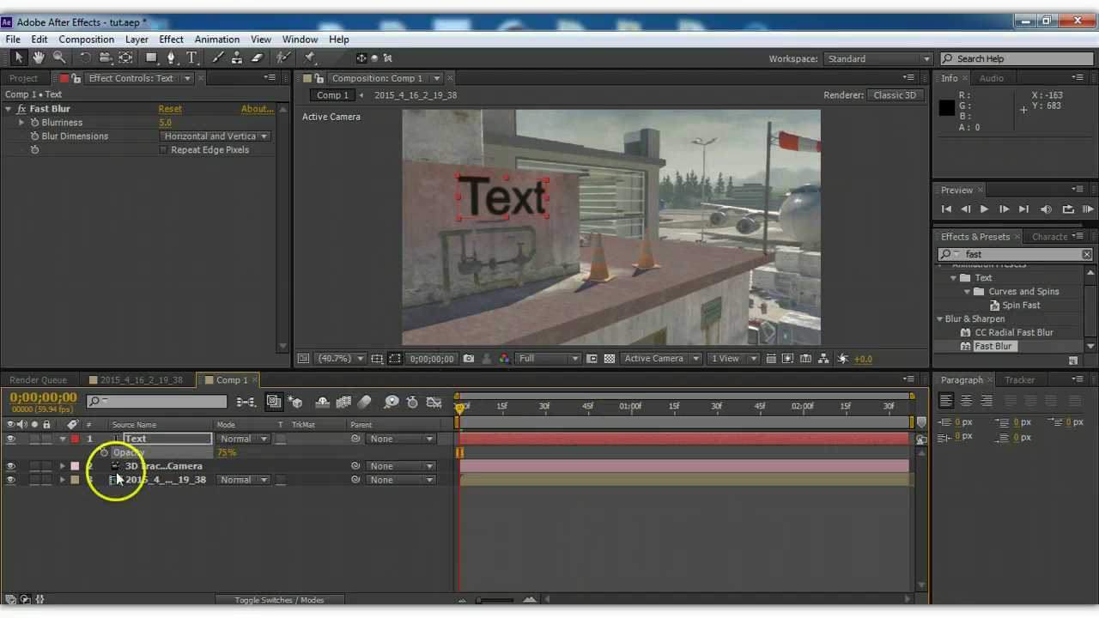
{"action": "left_click", "coordinate": [60, 439]}
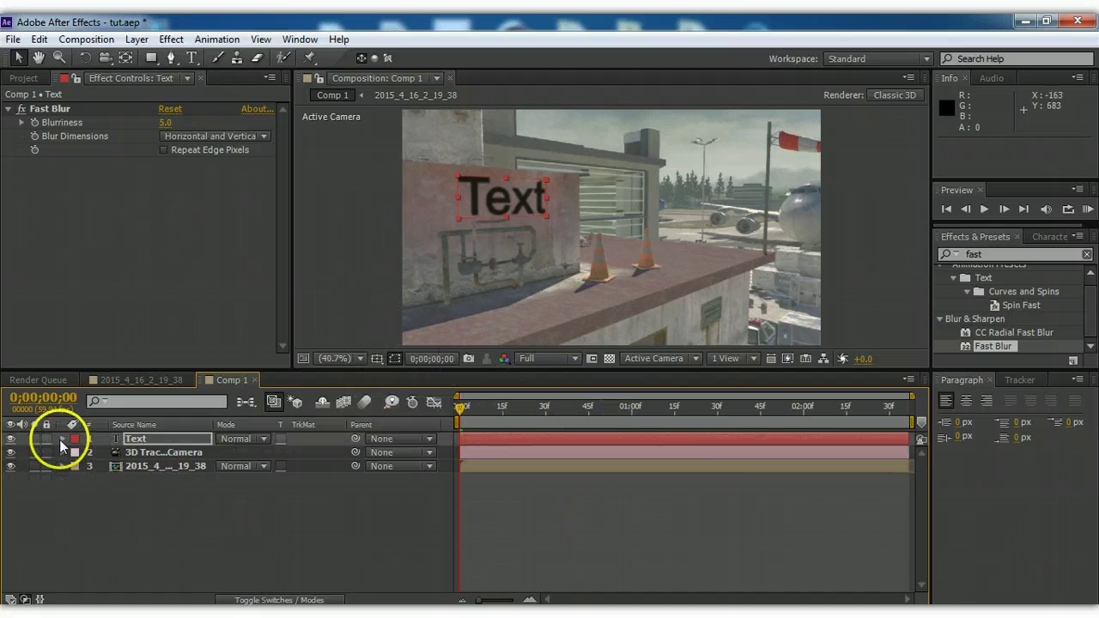
Apply MisFire Fading to the Text layer with Fade Amount 200 and preview it at frame 5.
{"action": "left_click", "coordinate": [987, 253]}
{"action": "type", "text": "fad"}
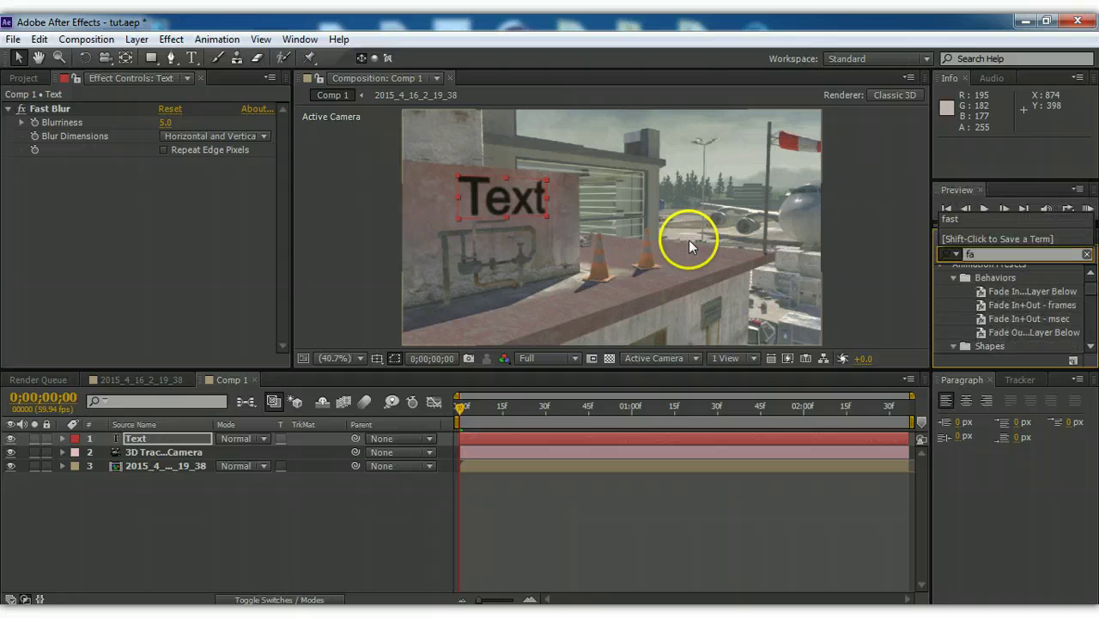
{"action": "key", "text": "BackSpace"}
{"action": "key", "text": "BackSpace"}
{"action": "key", "text": "BackSpace"}
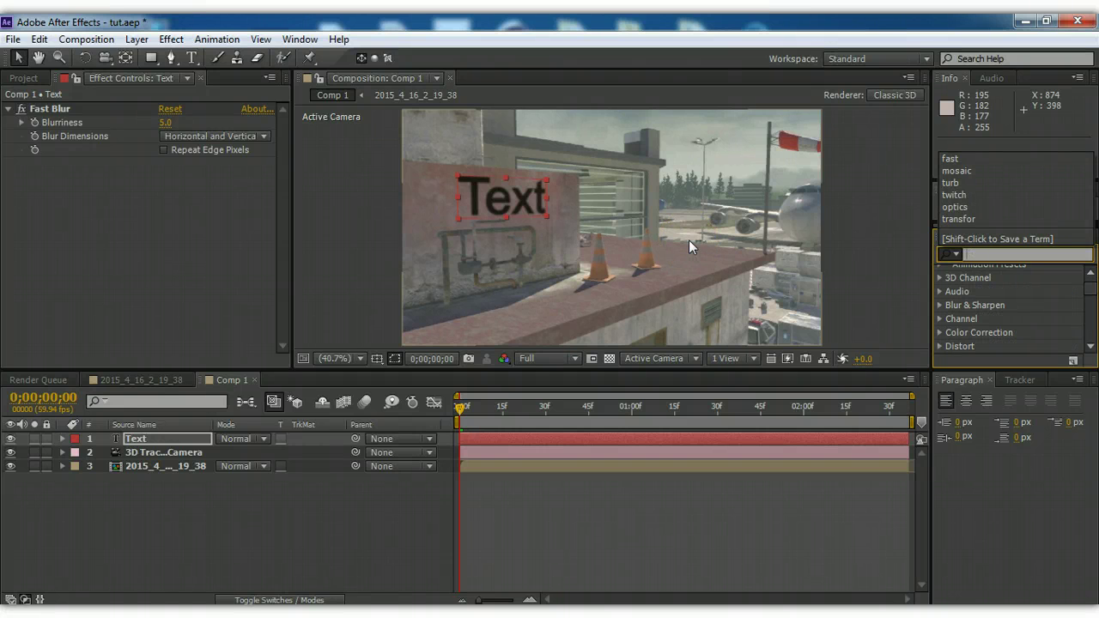
{"action": "type", "text": "misfire"}
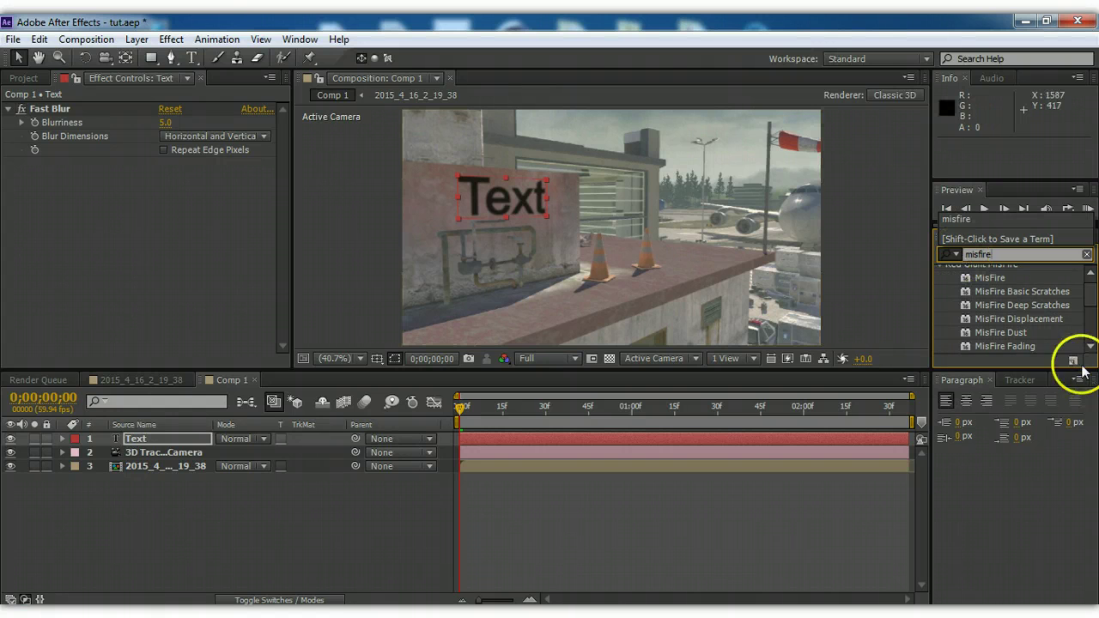
{"action": "double_click", "coordinate": [1007, 345]}
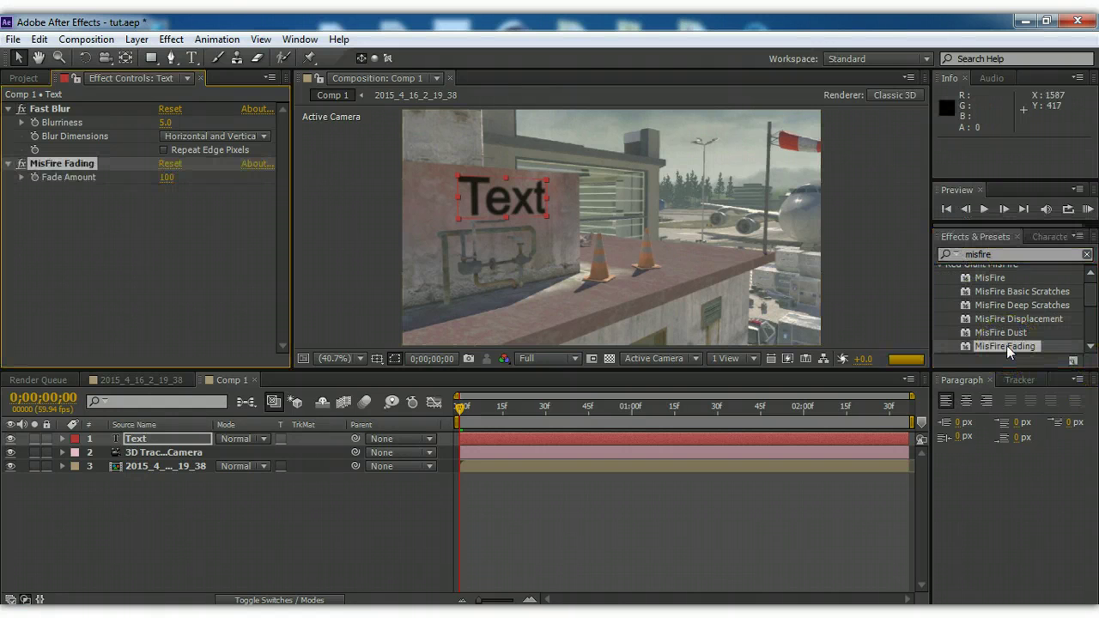
{"action": "left_click", "coordinate": [1007, 345]}
{"action": "left_click", "coordinate": [121, 175]}
{"action": "left_click", "coordinate": [523, 407]}
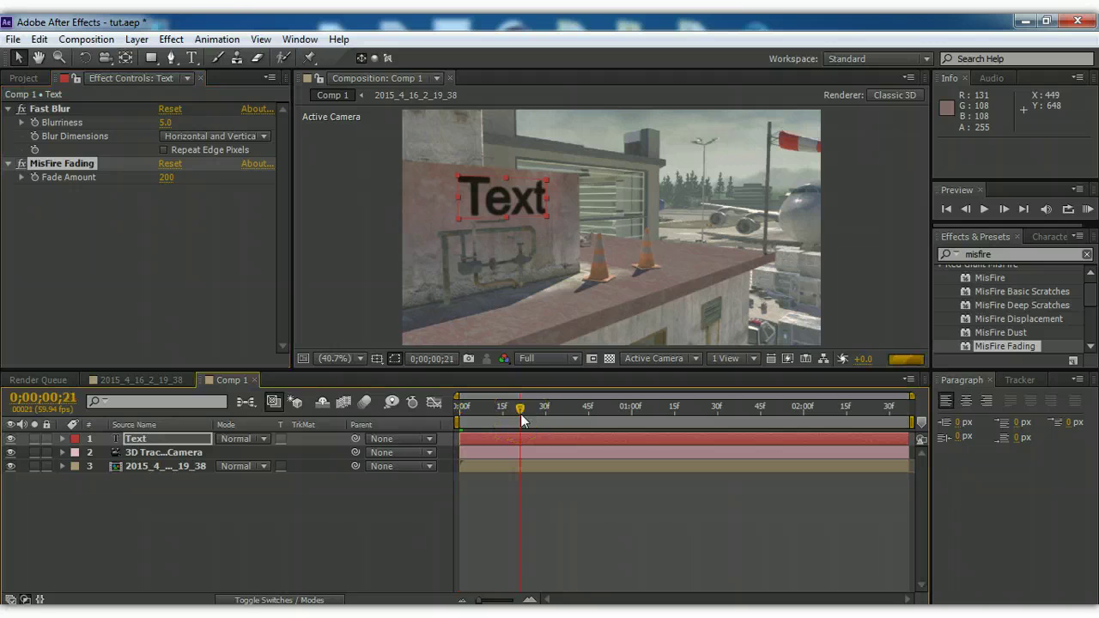
{"action": "left_click", "coordinate": [473, 410]}
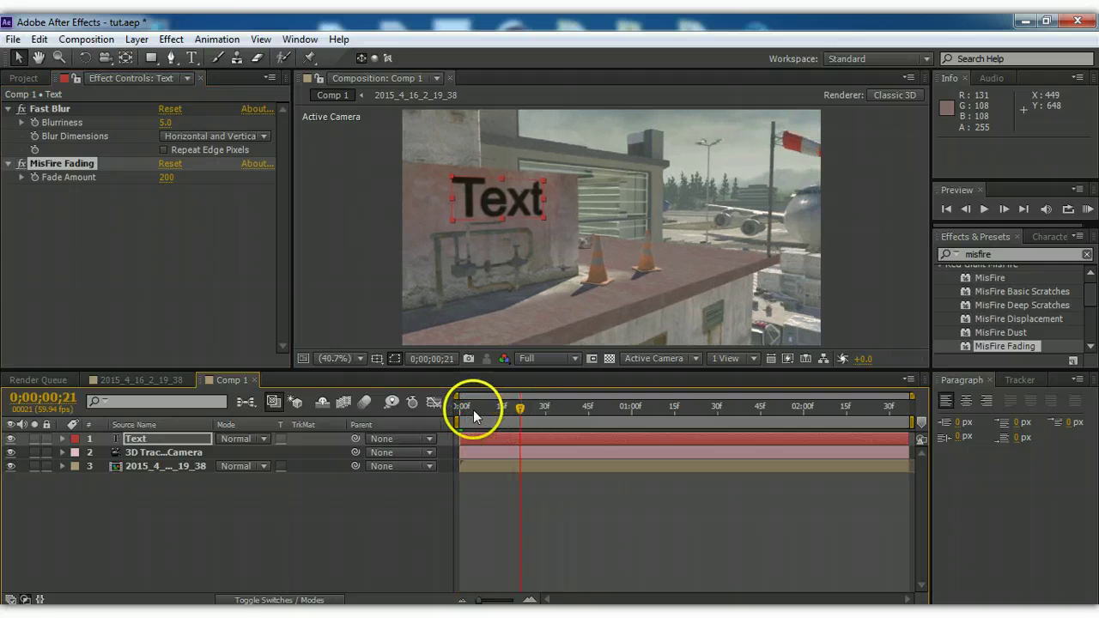
Search 'noise' and apply the Noise effect, at 18.0% amount with color noise, to the Text layer.
{"action": "double_click", "coordinate": [1004, 255]}
{"action": "type", "text": "grain"}
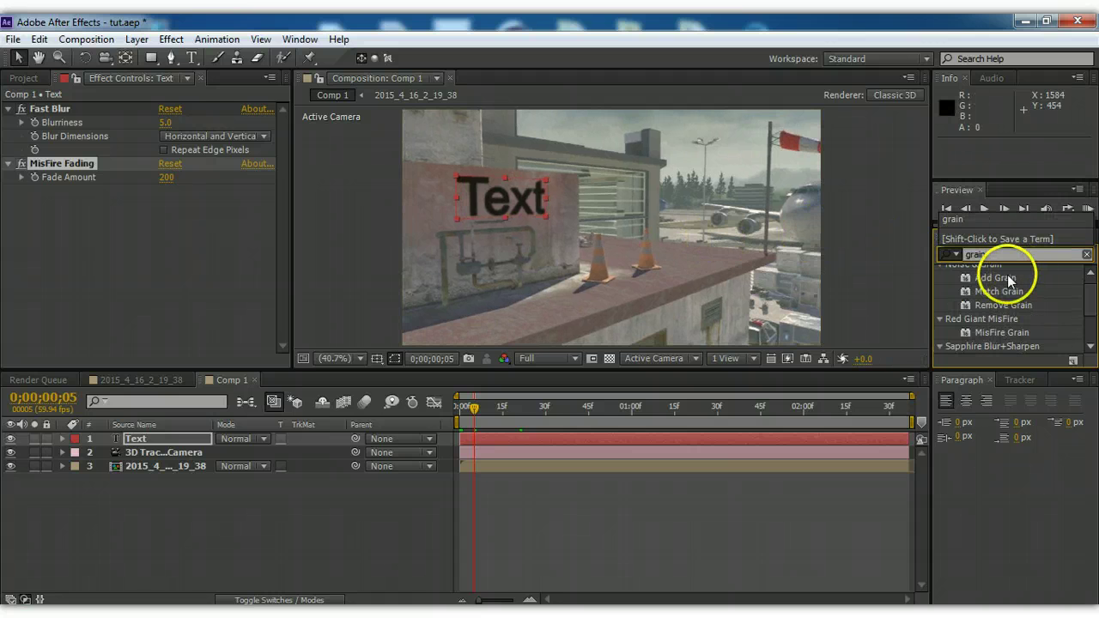
{"action": "double_click", "coordinate": [1013, 254]}
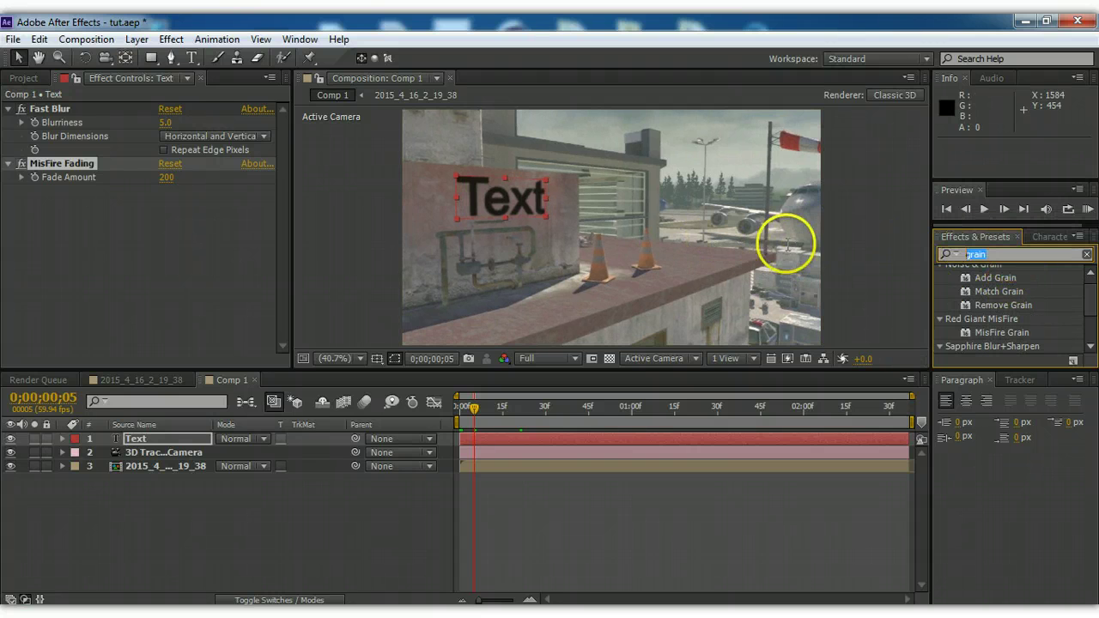
{"action": "type", "text": "noise"}
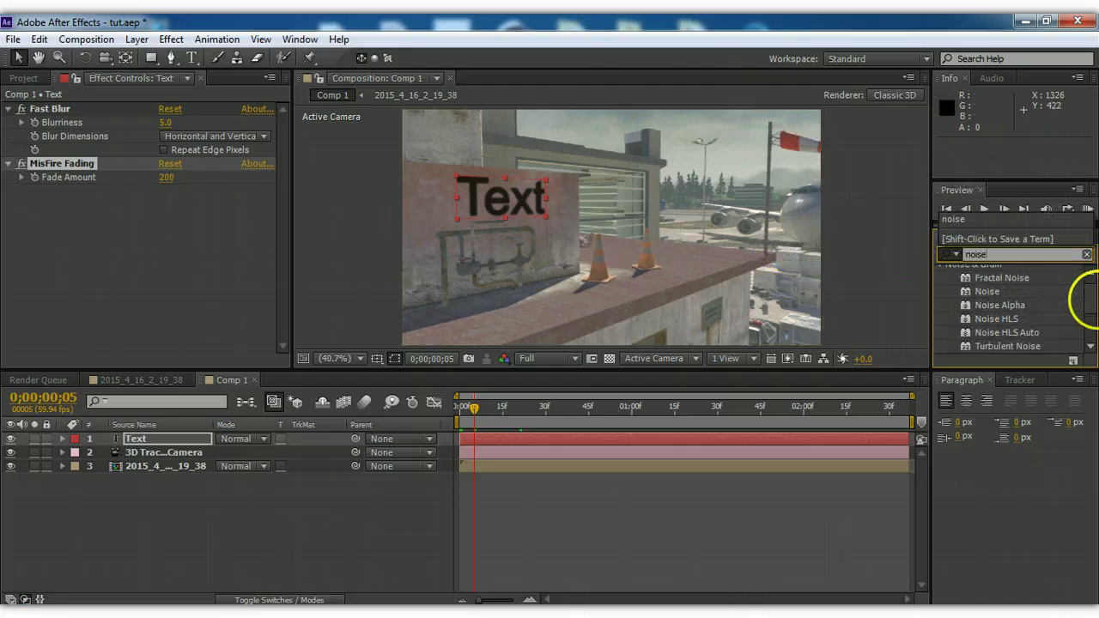
{"action": "left_click", "coordinate": [988, 292]}
{"action": "double_click", "coordinate": [988, 292]}
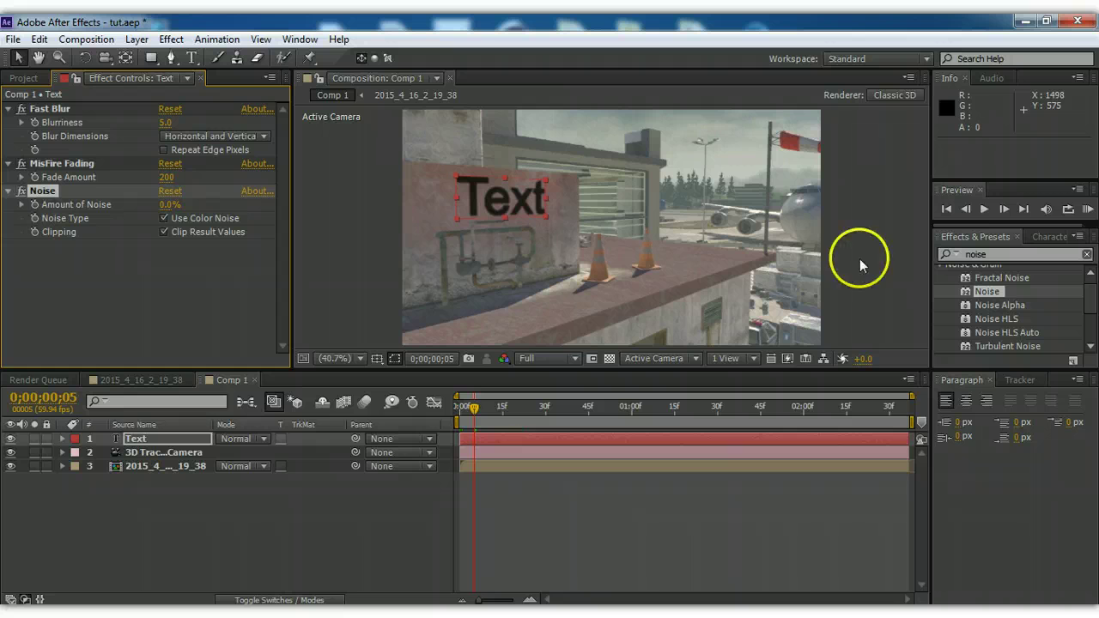
{"action": "left_click", "coordinate": [185, 211]}
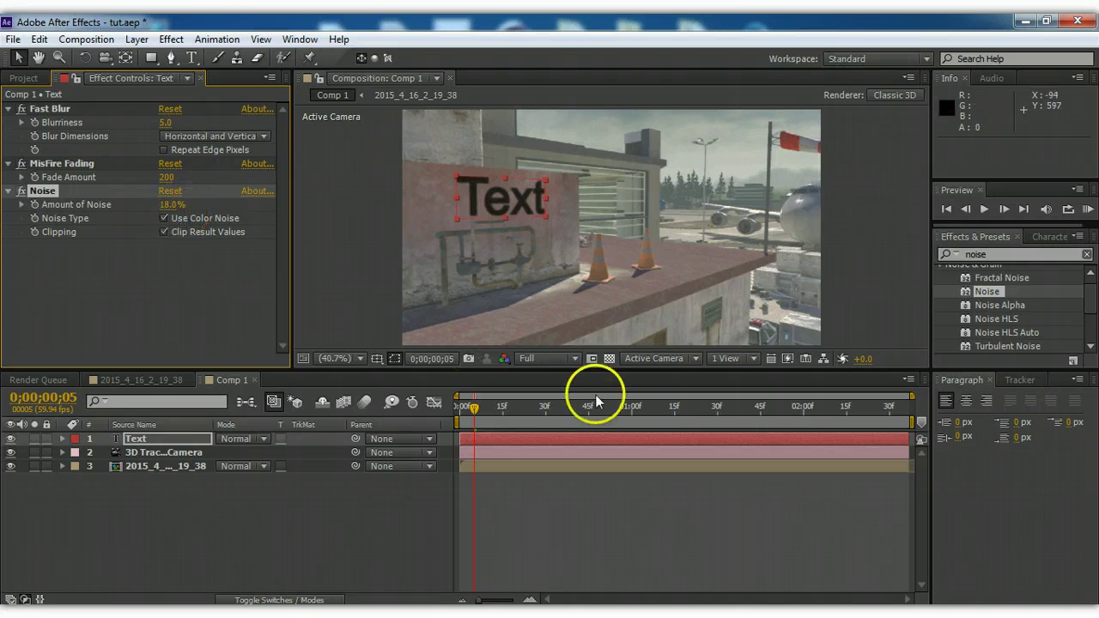
Compare Multiply, Add, Darken and Classic Color Dodge blend modes, then set Text to Color Burn.
{"action": "left_click", "coordinate": [264, 441]}
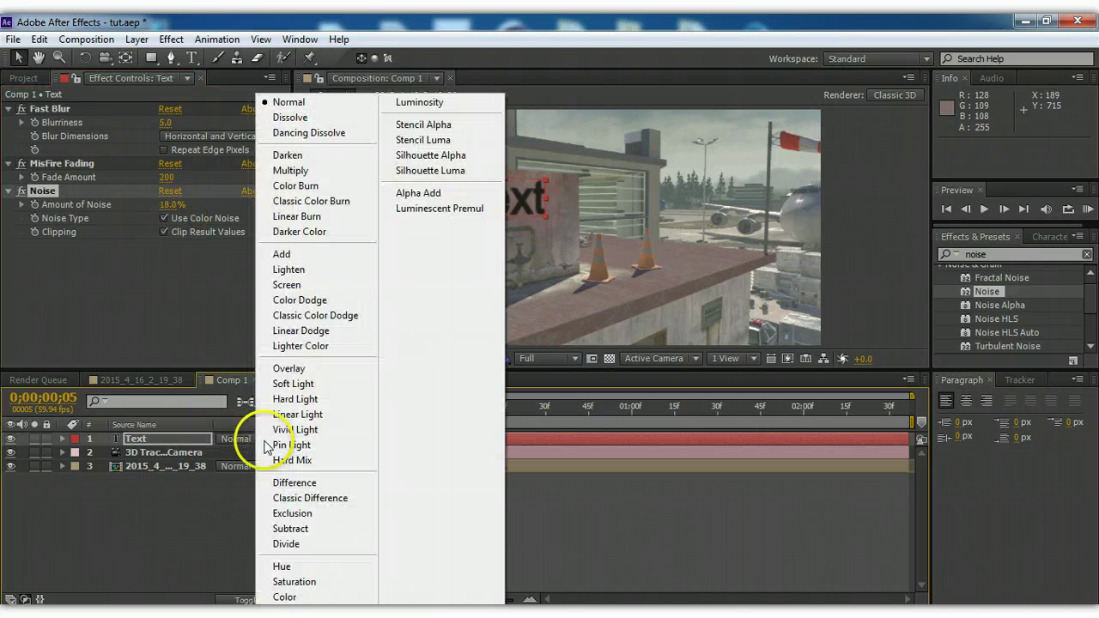
{"action": "left_click", "coordinate": [295, 167]}
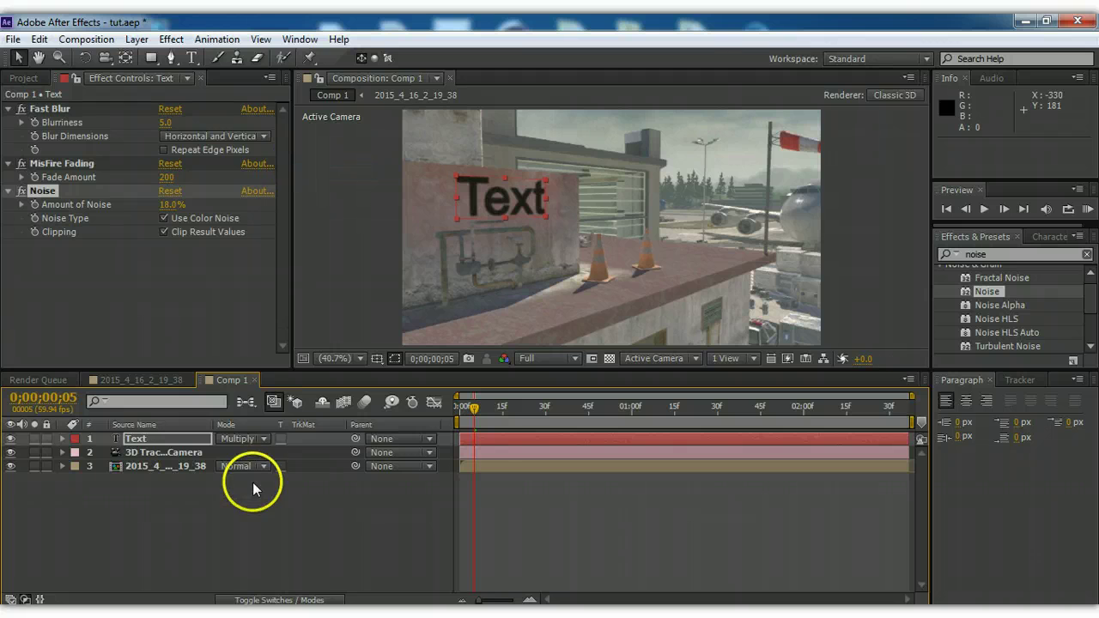
{"action": "left_click", "coordinate": [265, 439]}
{"action": "left_click", "coordinate": [310, 254]}
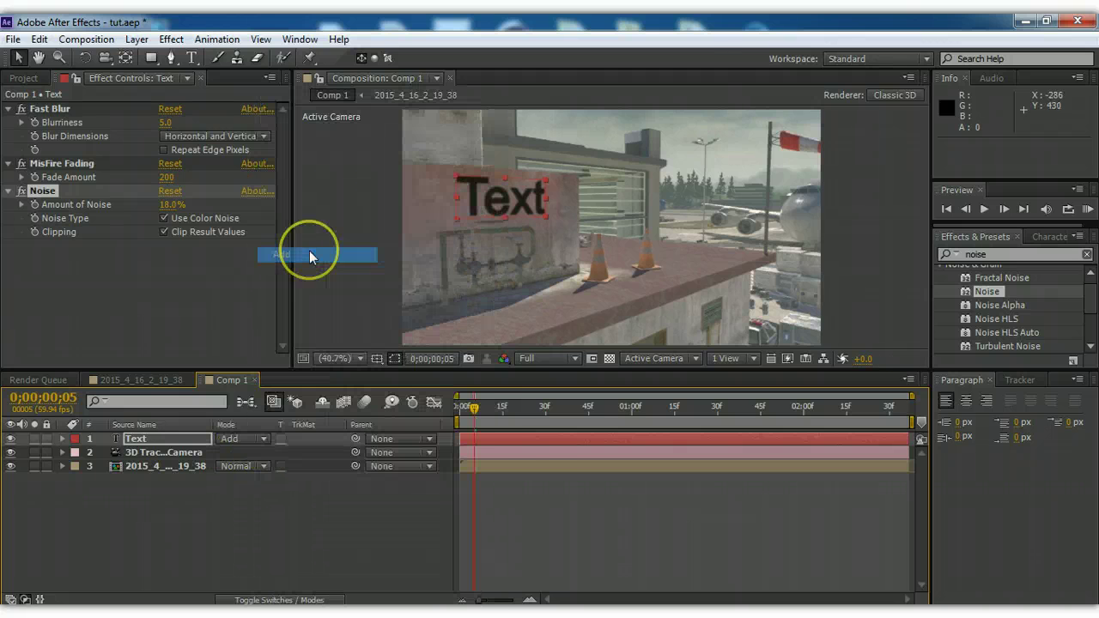
{"action": "left_click", "coordinate": [265, 439]}
{"action": "left_click", "coordinate": [294, 152]}
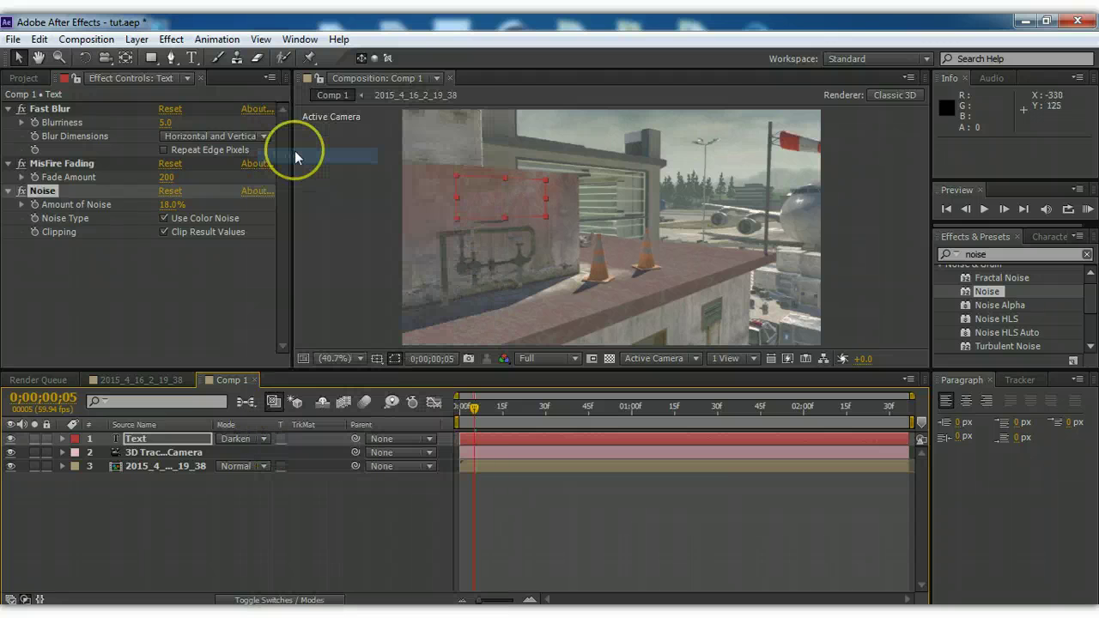
{"action": "left_click", "coordinate": [265, 439]}
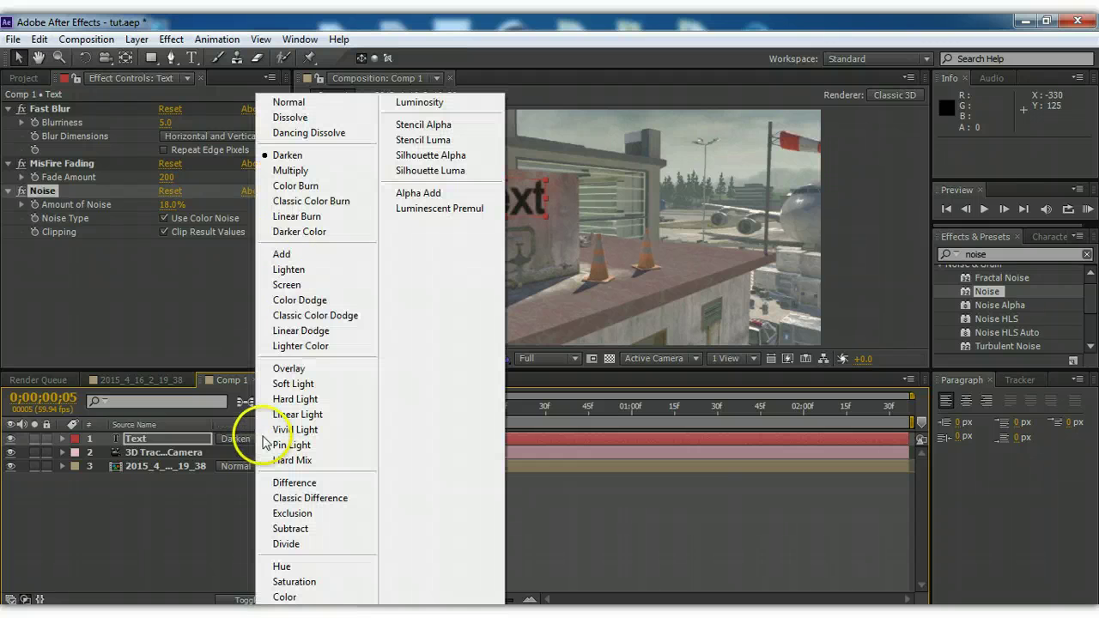
{"action": "left_click", "coordinate": [292, 170]}
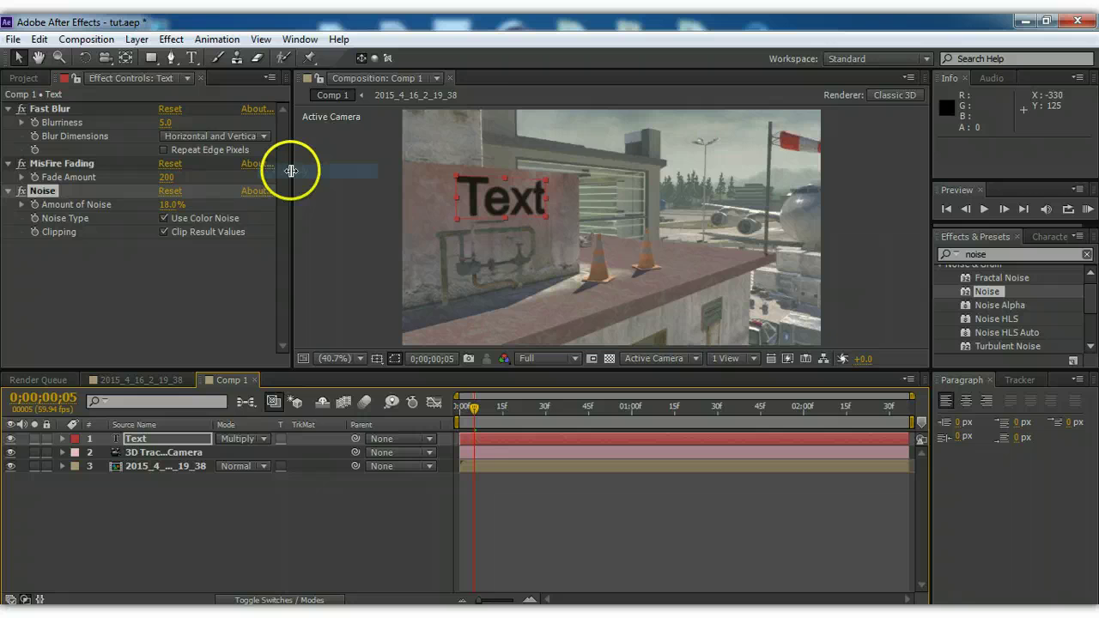
{"action": "left_click", "coordinate": [261, 436]}
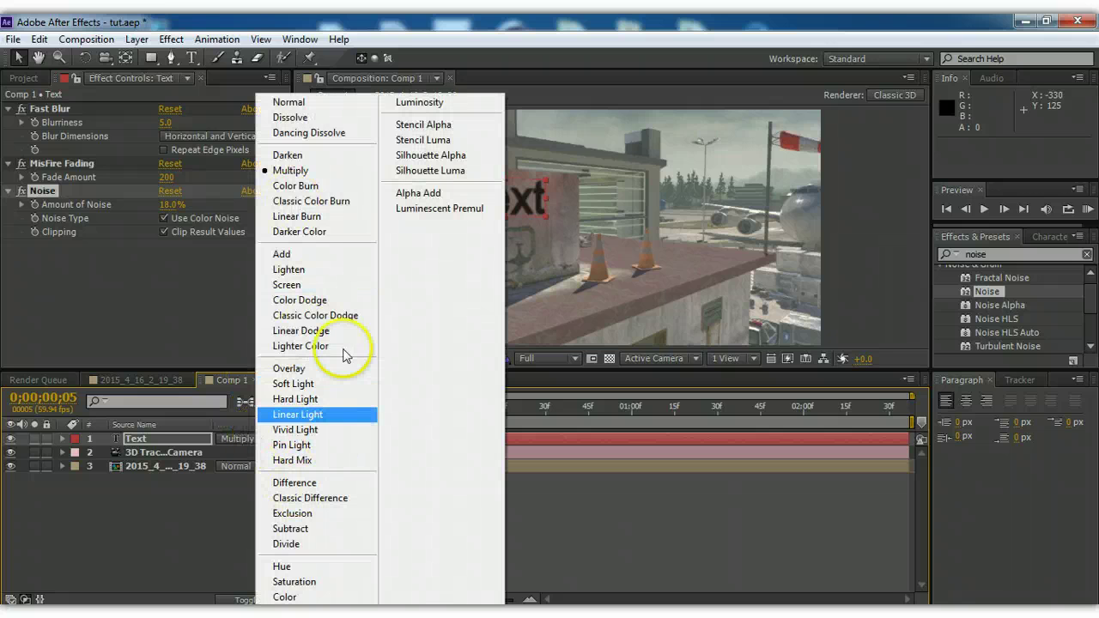
{"action": "left_click", "coordinate": [330, 316]}
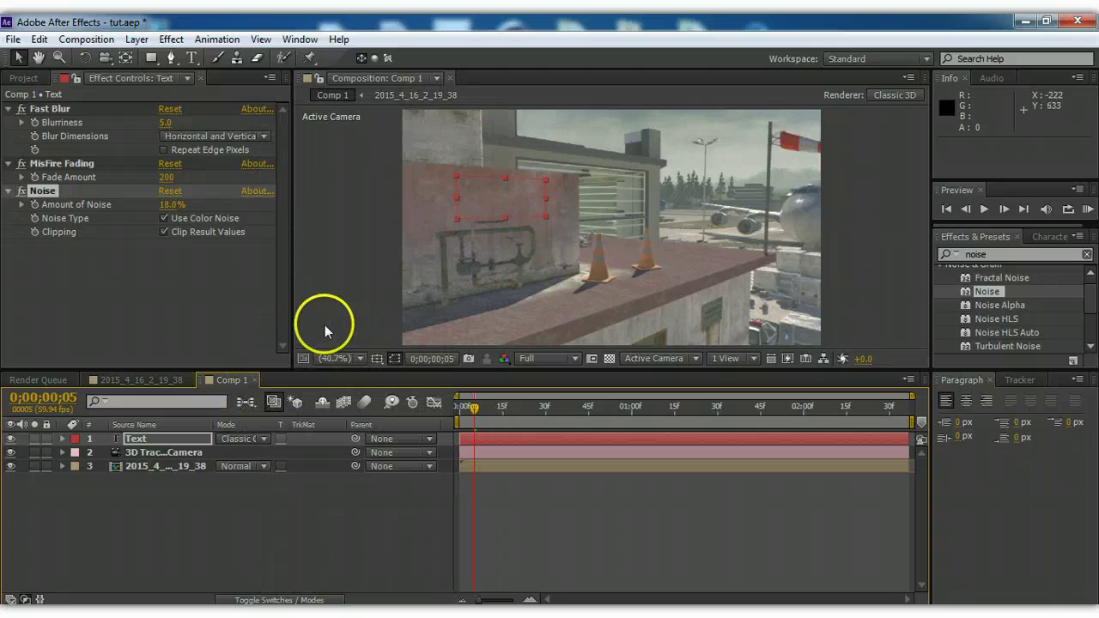
{"action": "left_click", "coordinate": [260, 439]}
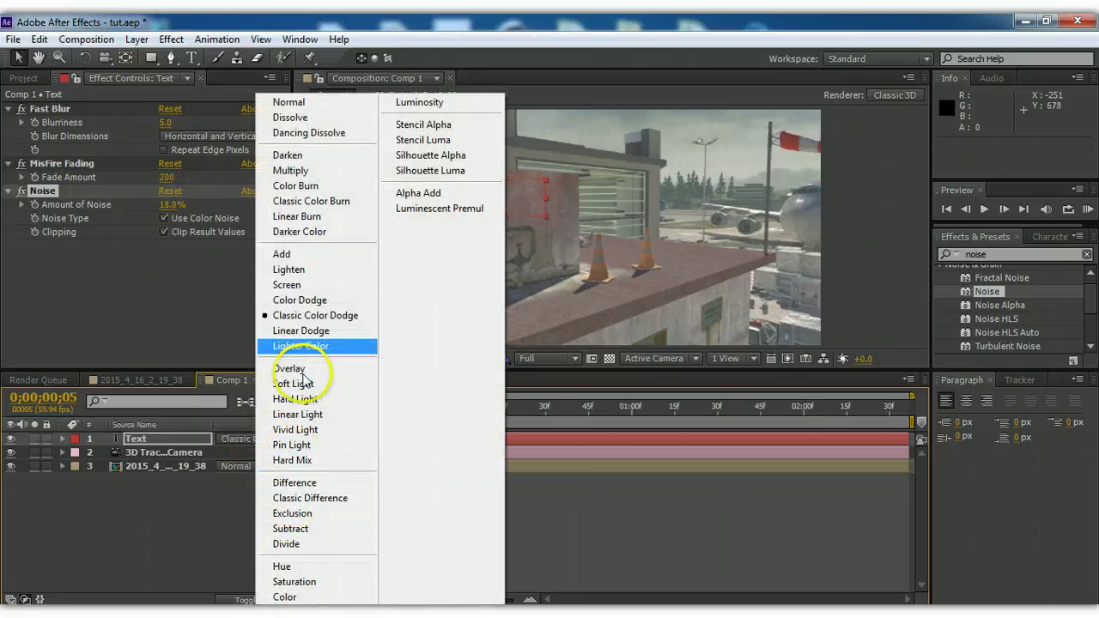
{"action": "left_click", "coordinate": [320, 185]}
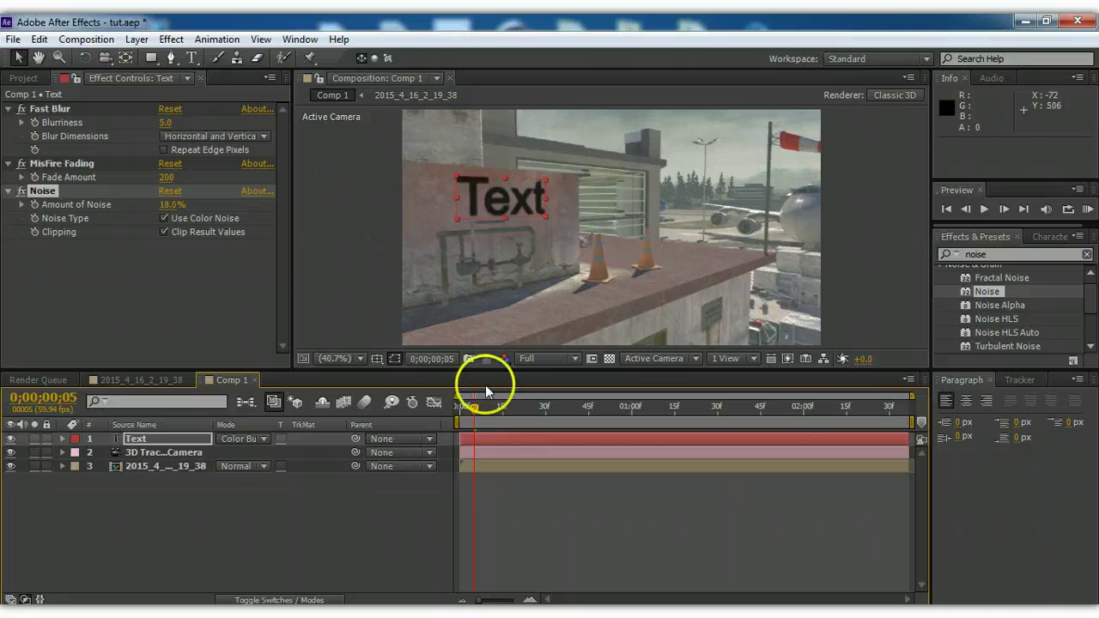
Scrub to 0;00;00;36 and select the Text layer to check it stays on the wall.
{"action": "left_click_drag", "start_coordinate": [473, 403], "coordinate": [563, 409]}
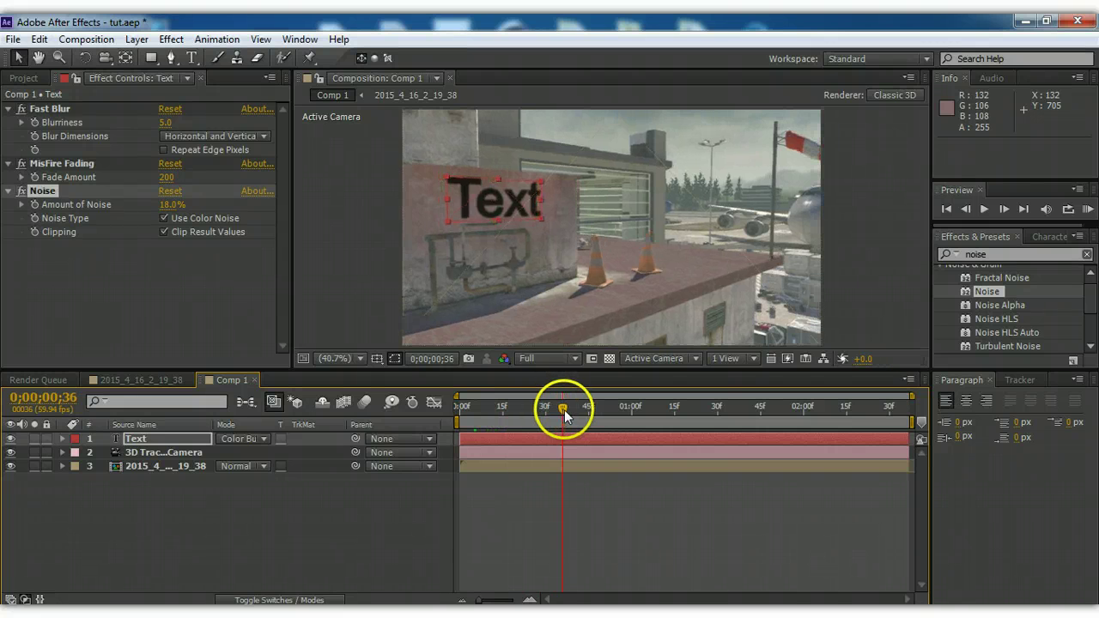
{"action": "left_click", "coordinate": [502, 438]}
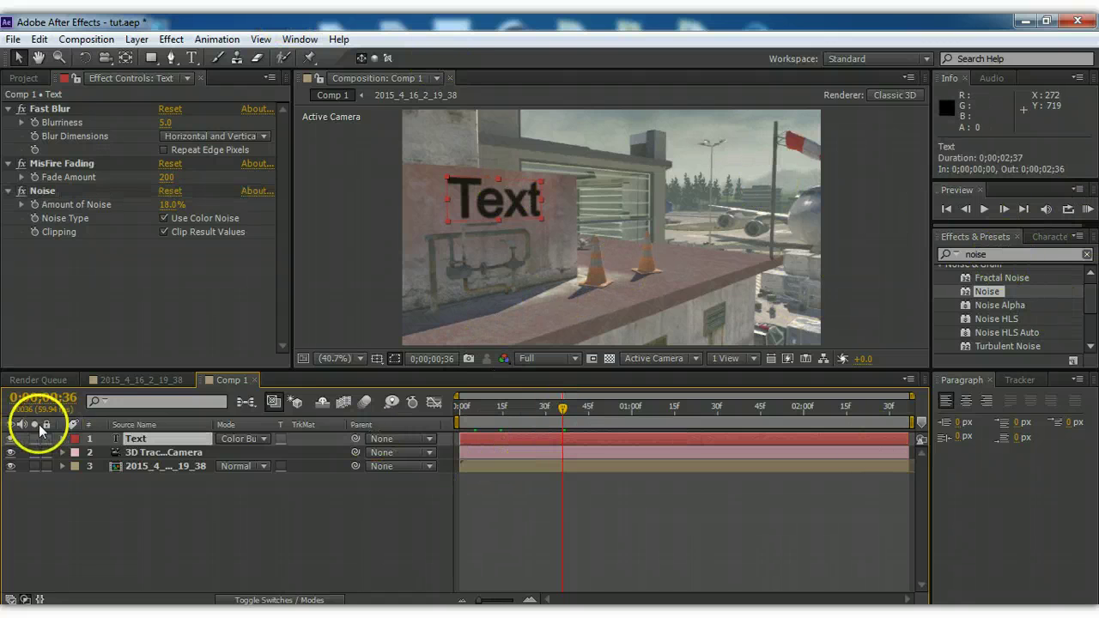
Replace the noise search in Effects & Presets with a search for 'glow'.
{"action": "left_click", "coordinate": [1087, 254]}
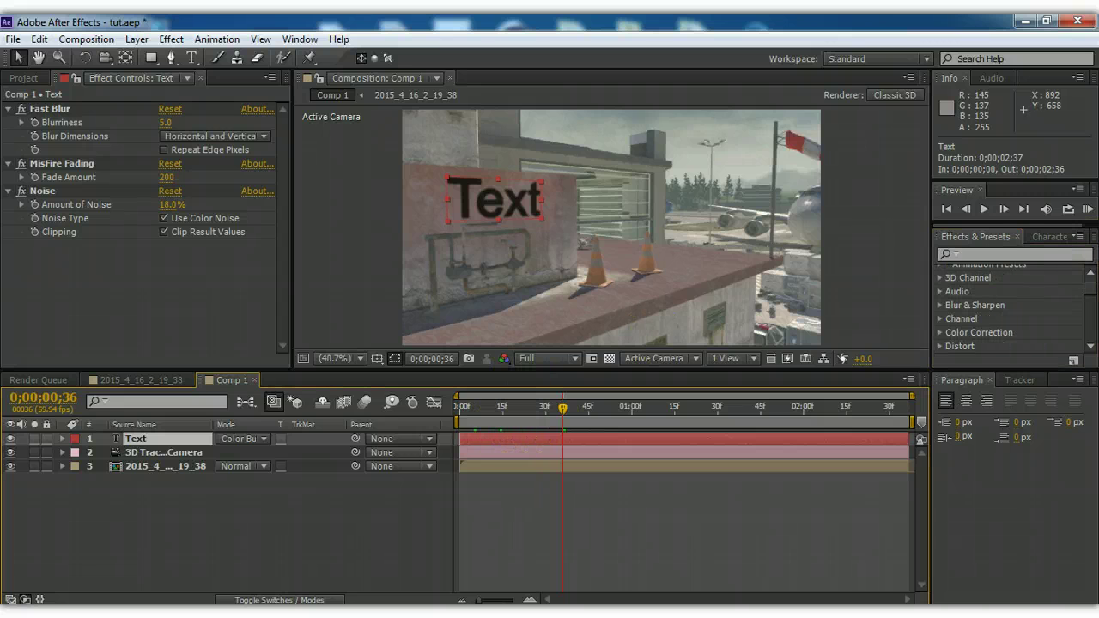
{"action": "left_click", "coordinate": [999, 255]}
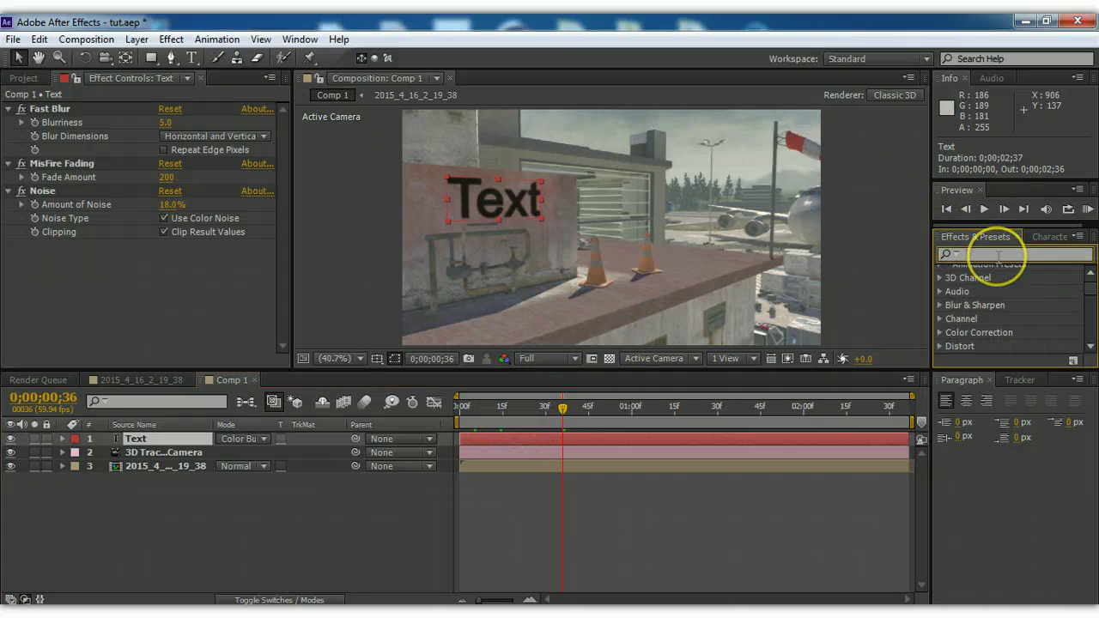
{"action": "type", "text": "glow"}
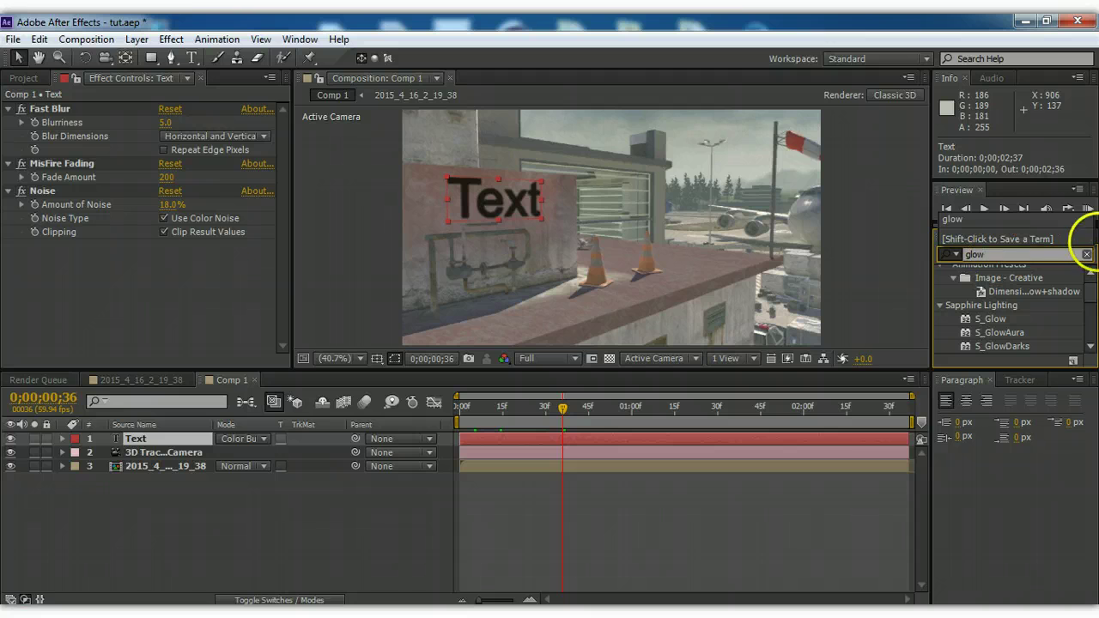
{"action": "left_click", "coordinate": [504, 437]}
Set the Text layer's opacity to 50%.
{"action": "key", "text": "t"}
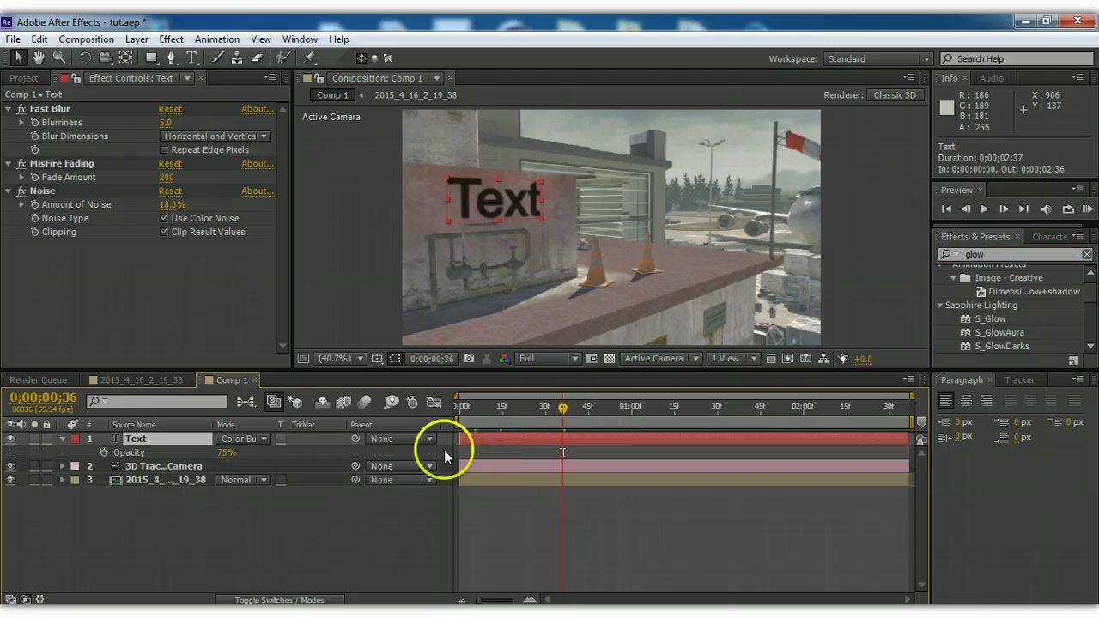
{"action": "left_click", "coordinate": [227, 453]}
{"action": "type", "text": "50"}
{"action": "key", "text": "Return"}
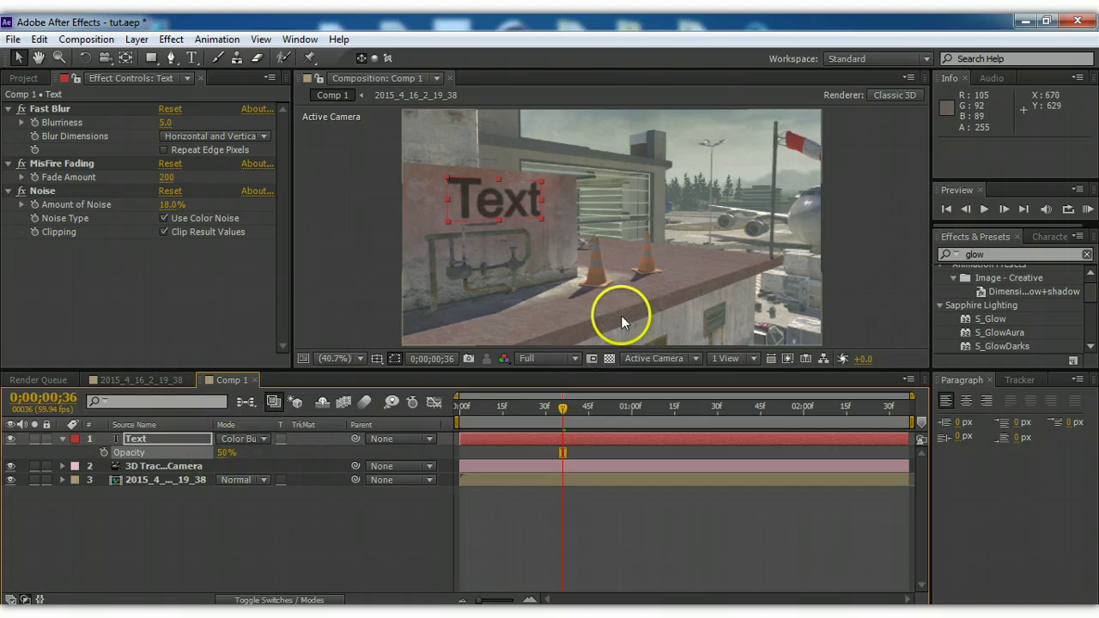
Apply the Stylize > Glow effect to the Text layer.
{"action": "left_click", "coordinate": [566, 440]}
{"action": "left_click_drag", "start_coordinate": [1086, 311], "coordinate": [1092, 344]}
{"action": "double_click", "coordinate": [986, 346]}
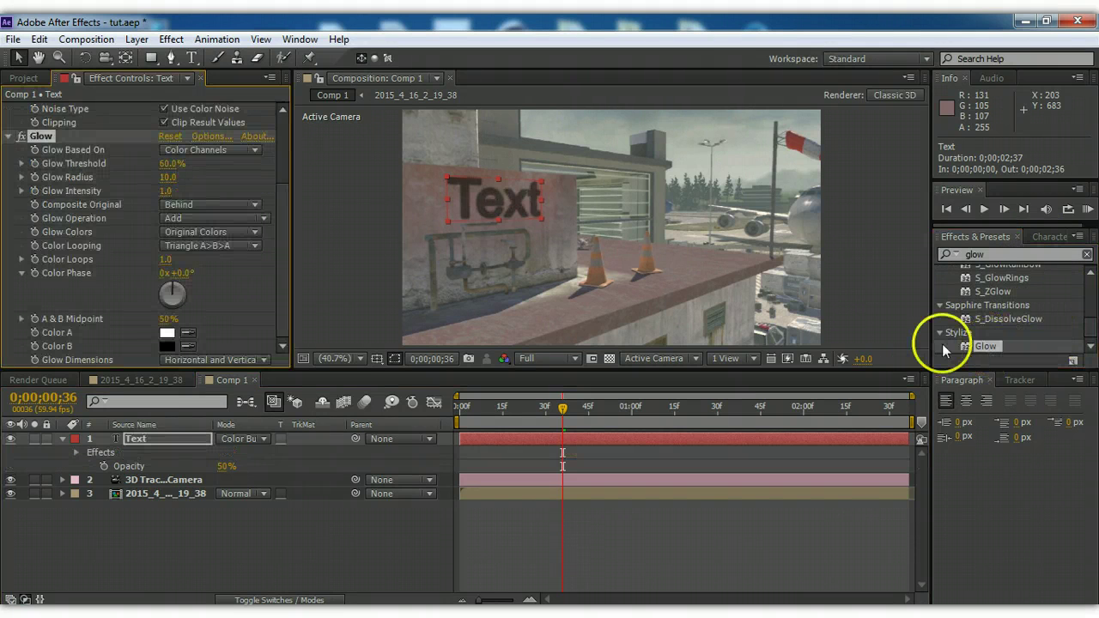
Set the Glow Radius to 50 and lower the Glow Threshold to 33.3%.
{"action": "left_click", "coordinate": [171, 177]}
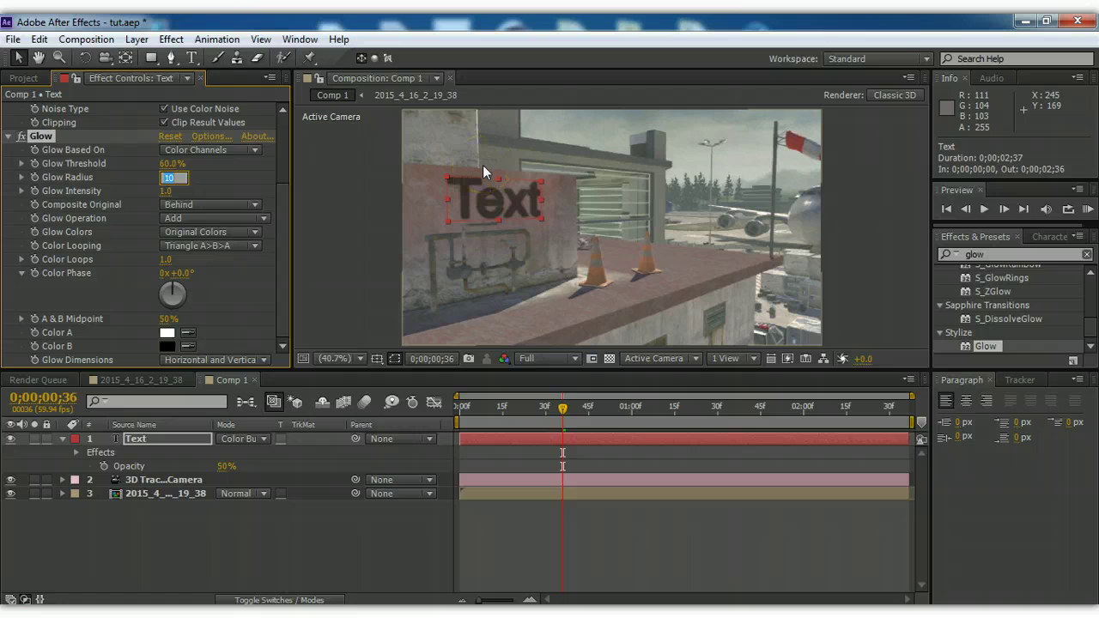
{"action": "key", "text": "Return"}
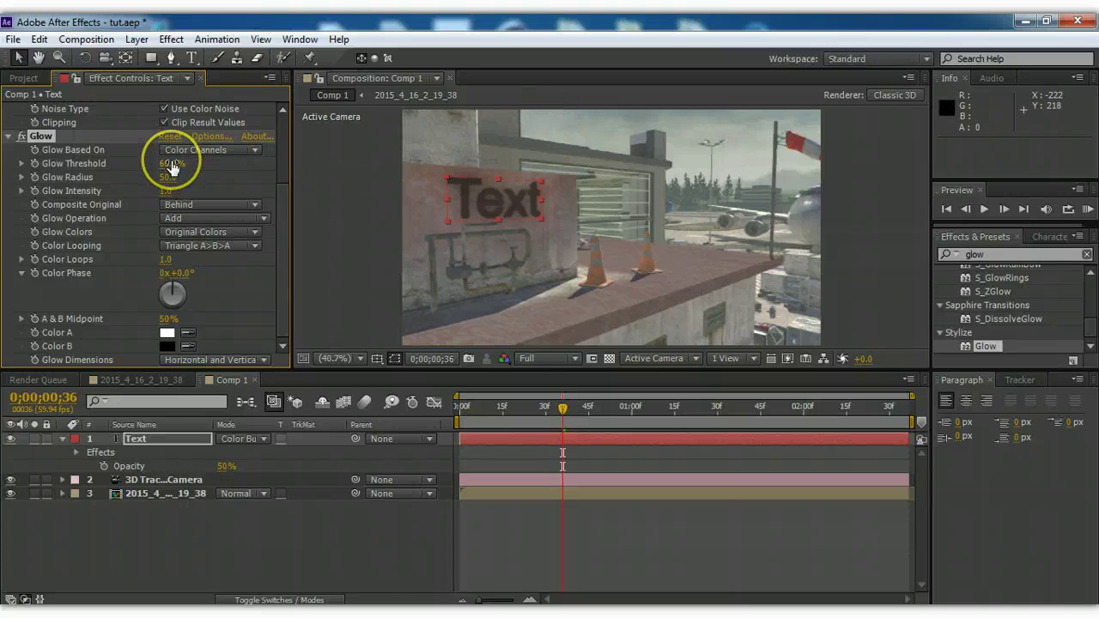
{"action": "left_click_drag", "start_coordinate": [172, 168], "coordinate": [120, 169]}
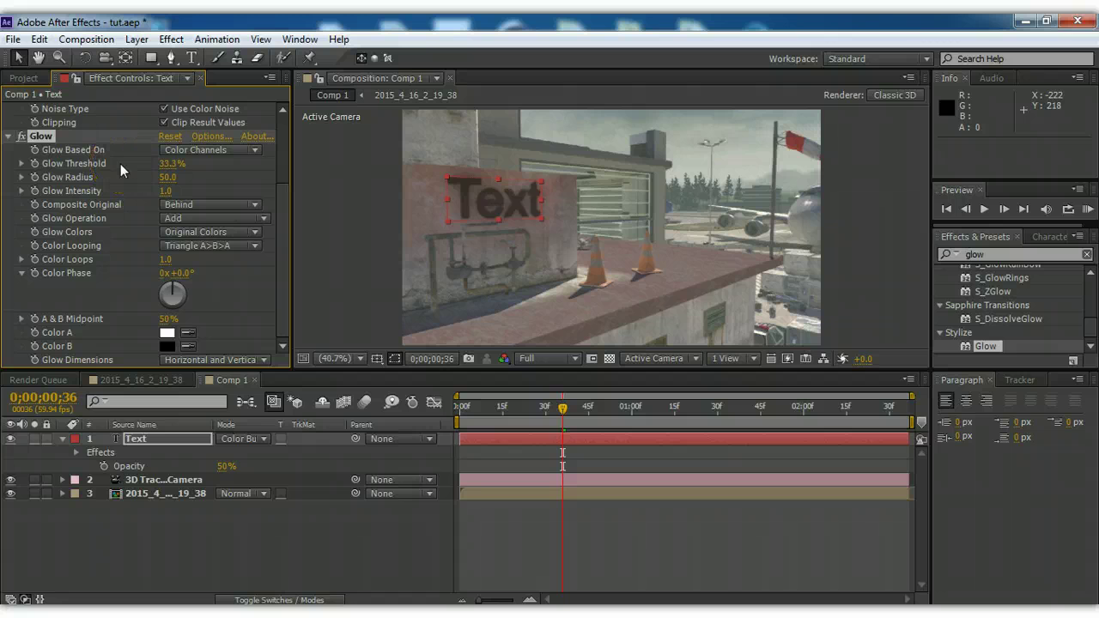
Make Glow Color A red (E21E1E), then scrub forward to check the glow.
{"action": "left_click", "coordinate": [166, 333]}
{"action": "left_click", "coordinate": [535, 239]}
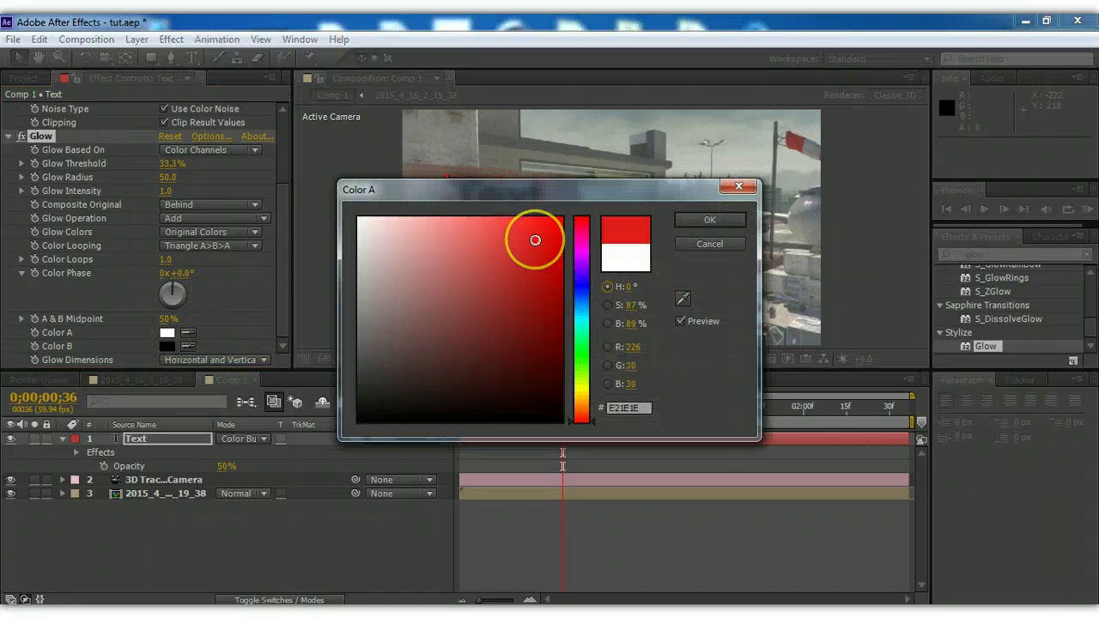
{"action": "left_click", "coordinate": [700, 224]}
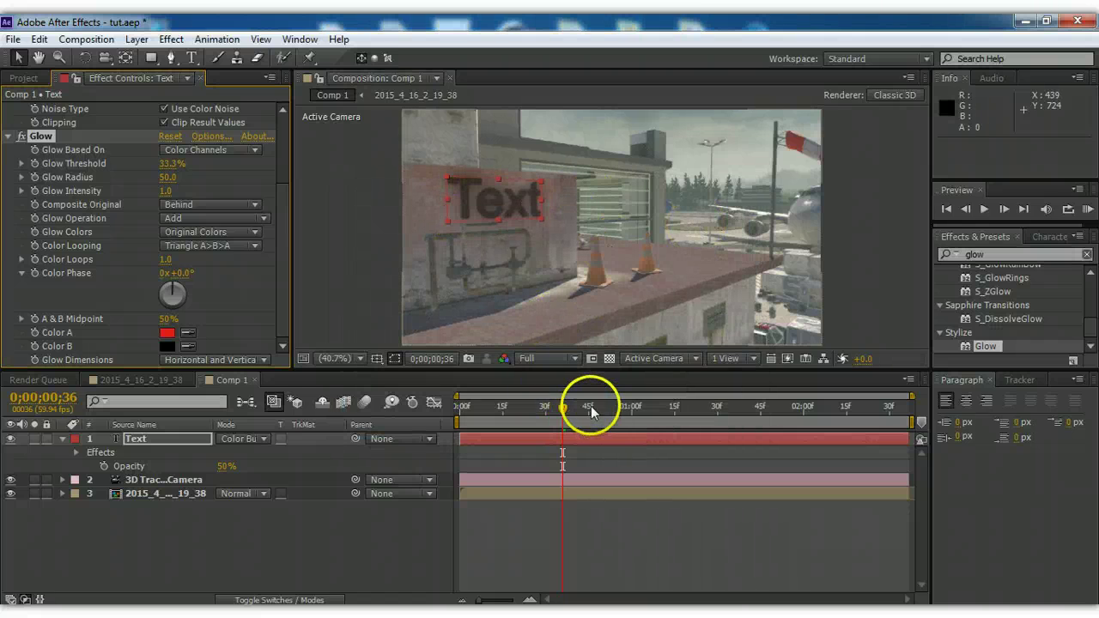
{"action": "left_click_drag", "start_coordinate": [560, 404], "coordinate": [610, 407]}
Jump to frame 0;00;01;12 and set the viewer resolution to Quarter.
{"action": "left_click", "coordinate": [683, 408]}
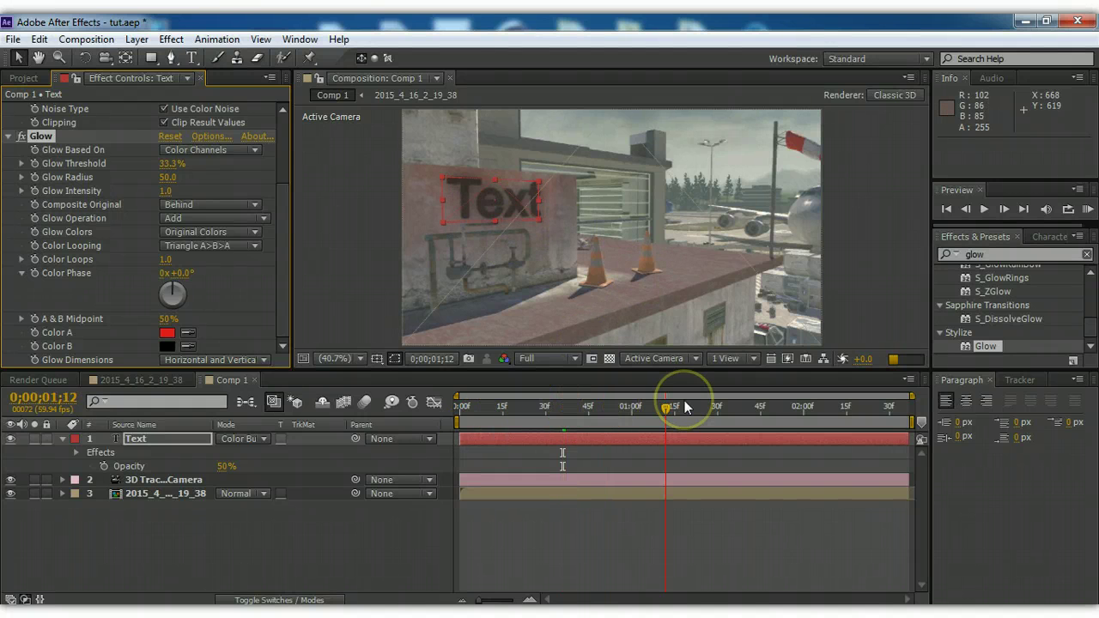
{"action": "left_click", "coordinate": [576, 361]}
{"action": "left_click", "coordinate": [654, 382]}
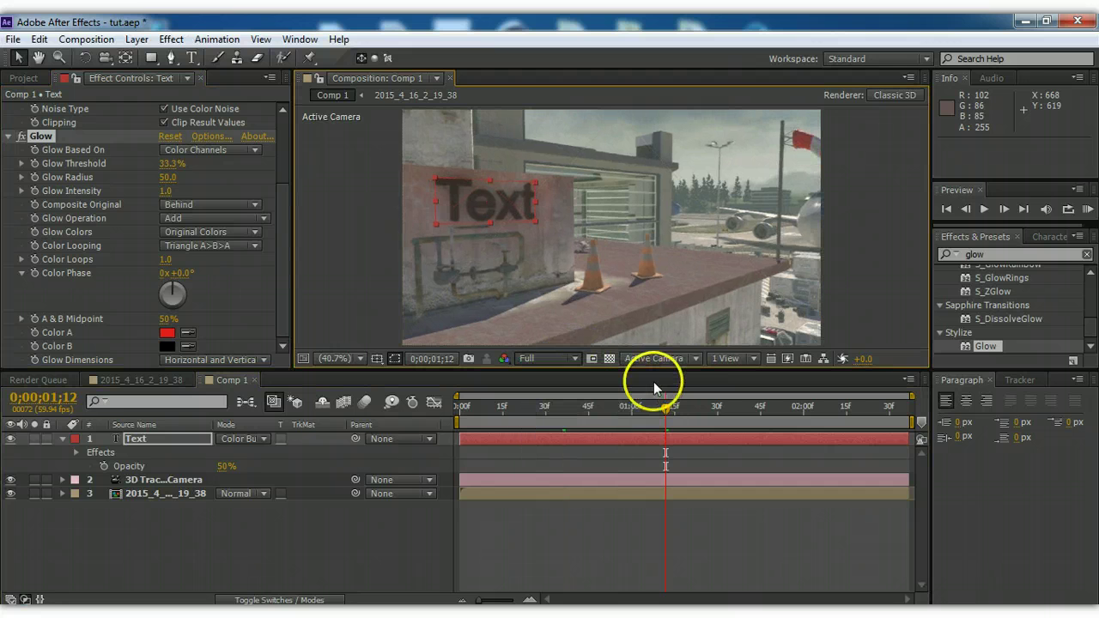
{"action": "left_click", "coordinate": [575, 359]}
{"action": "left_click", "coordinate": [550, 465]}
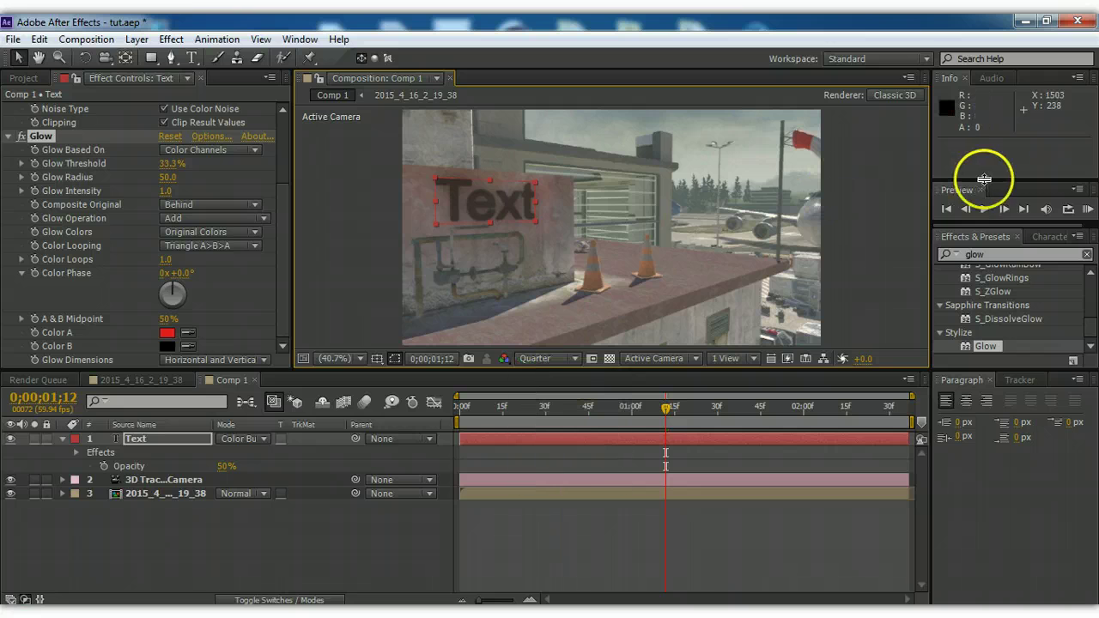
Render and play a RAM preview of the shot, then stop playback.
{"action": "left_click", "coordinate": [1087, 209]}
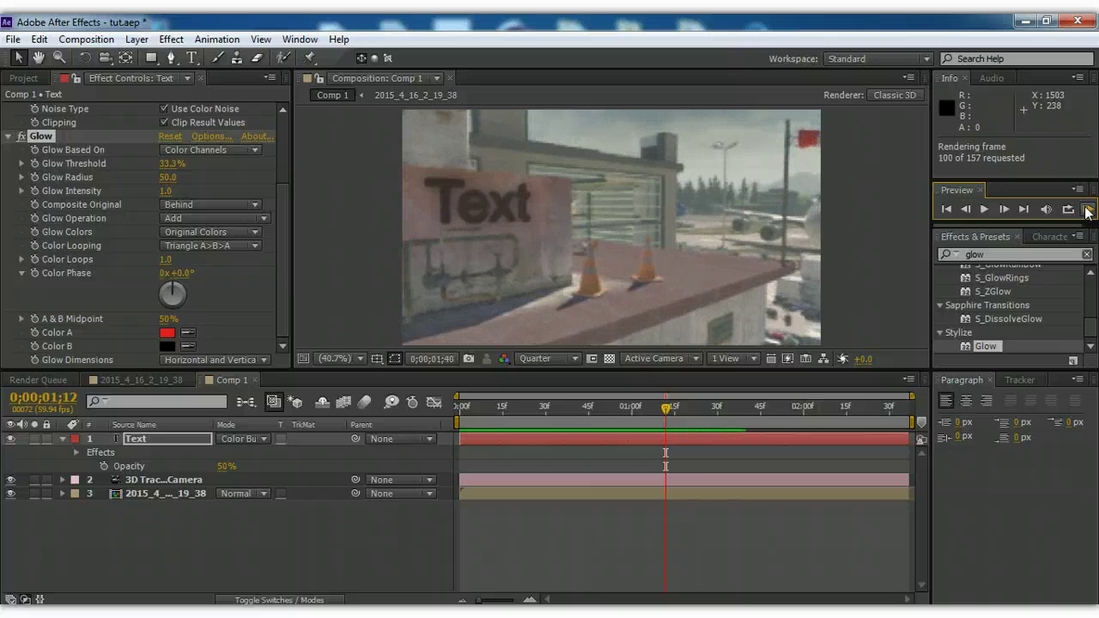
{"action": "left_click", "coordinate": [1088, 212]}
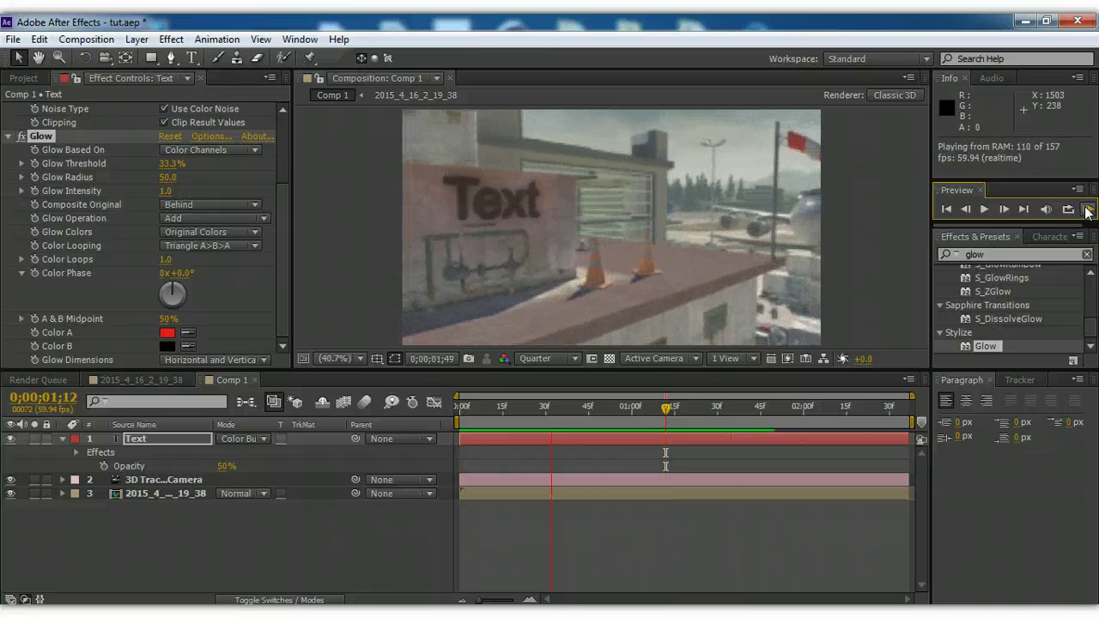
{"action": "left_click", "coordinate": [1088, 211]}
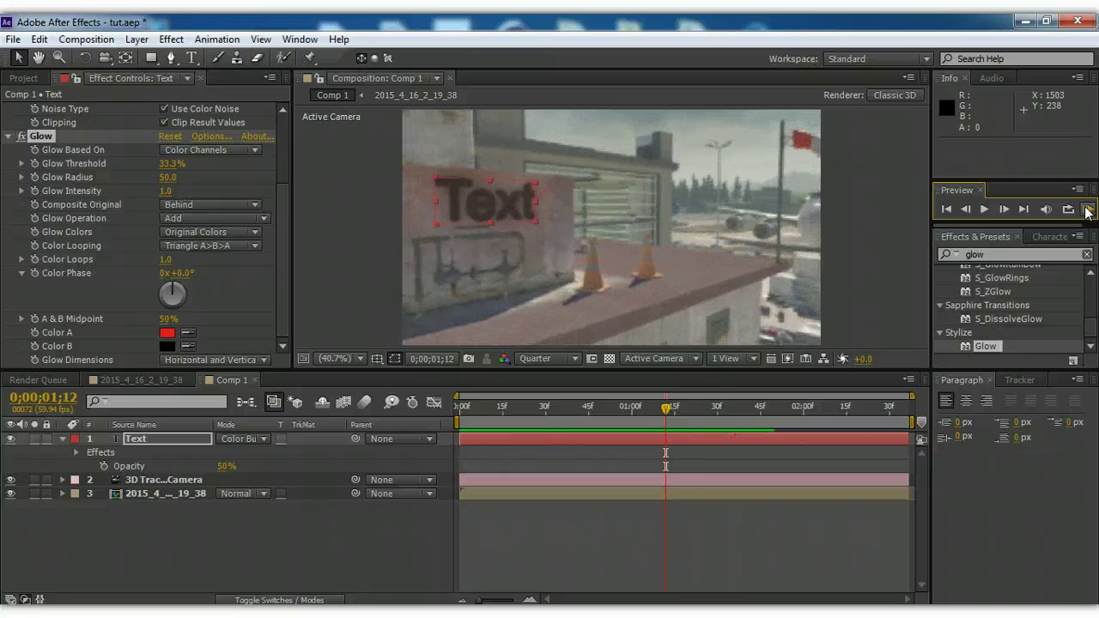